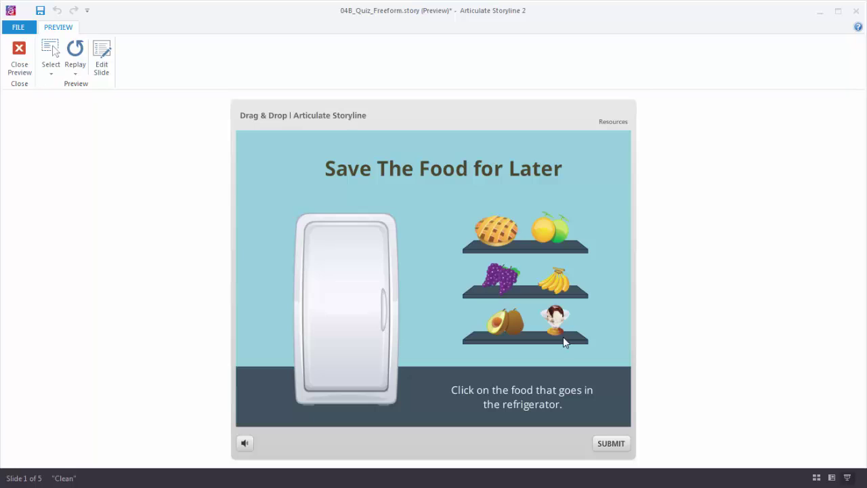
In preview, choose the pie and bananas, submit, and continue past the Incorrect feedback
{"action": "left_click", "coordinate": [507, 239]}
{"action": "left_click", "coordinate": [554, 286]}
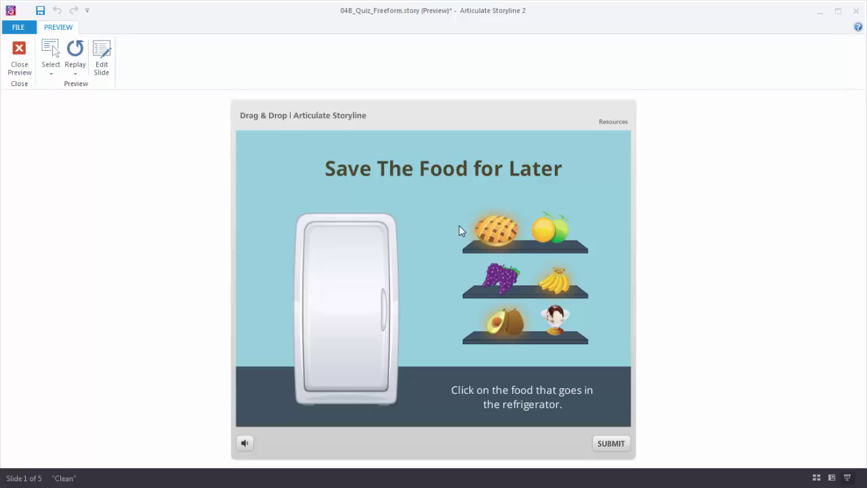
{"action": "left_click", "coordinate": [621, 445]}
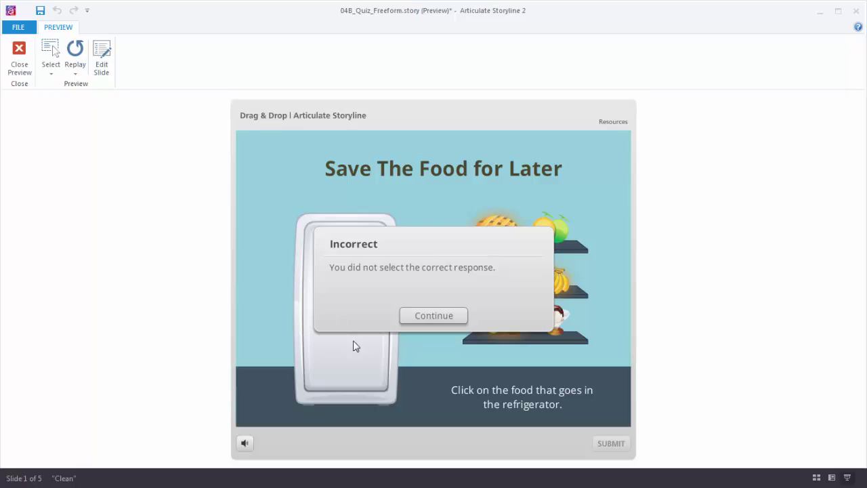
{"action": "left_click", "coordinate": [443, 319]}
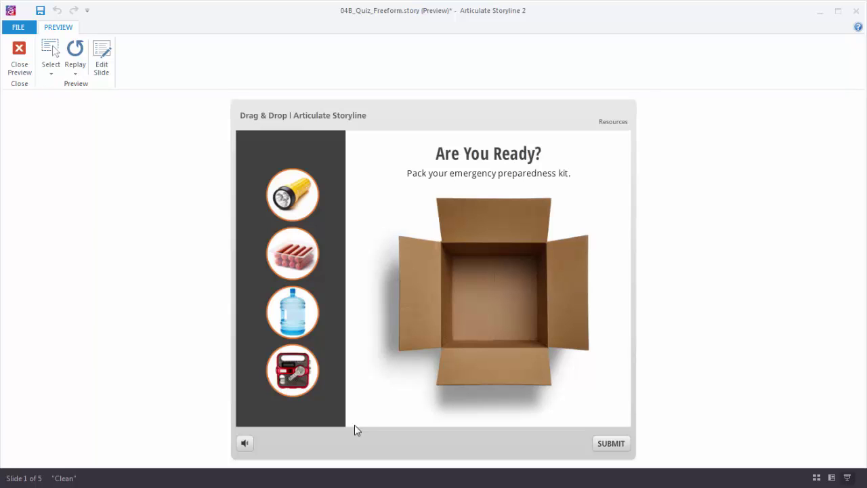
In preview, drag the flashlight and hot dogs into the box and submit
{"action": "left_click_drag", "start_coordinate": [293, 196], "coordinate": [484, 300]}
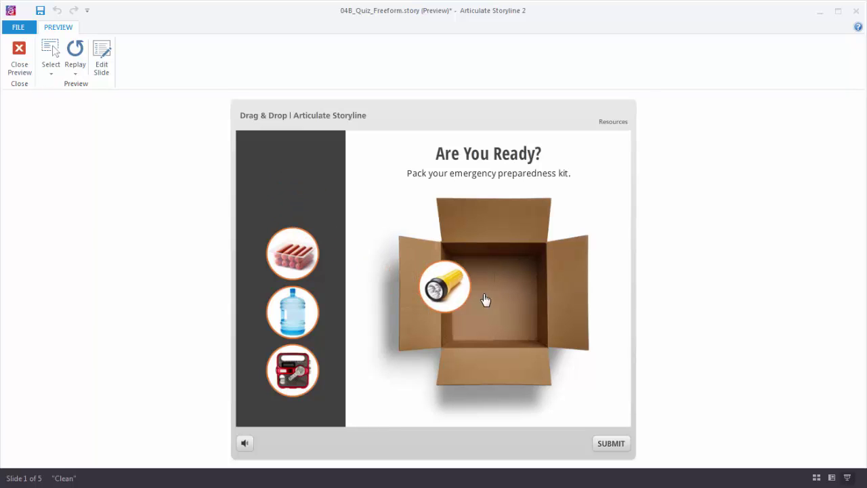
{"action": "left_click_drag", "start_coordinate": [319, 256], "coordinate": [489, 313]}
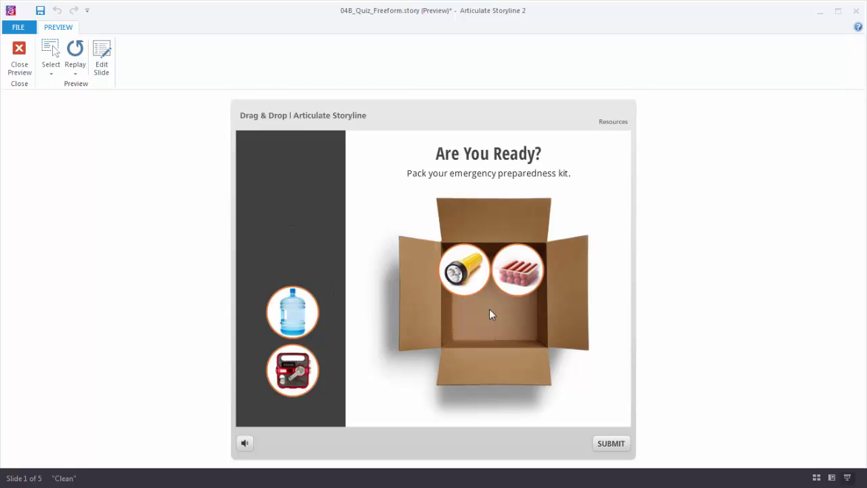
{"action": "left_click", "coordinate": [608, 447]}
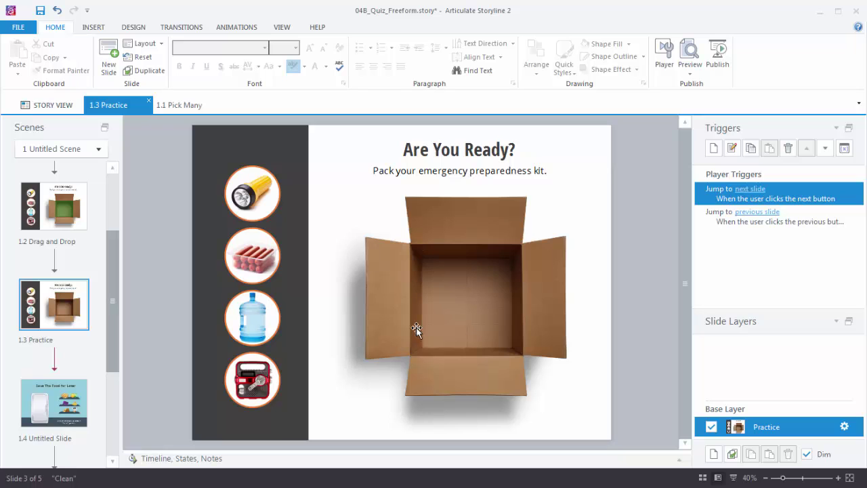
Draw a rectangular hotspot over the box interior and delete its show-layer trigger
{"action": "left_click", "coordinate": [94, 28]}
{"action": "left_click", "coordinate": [531, 55]}
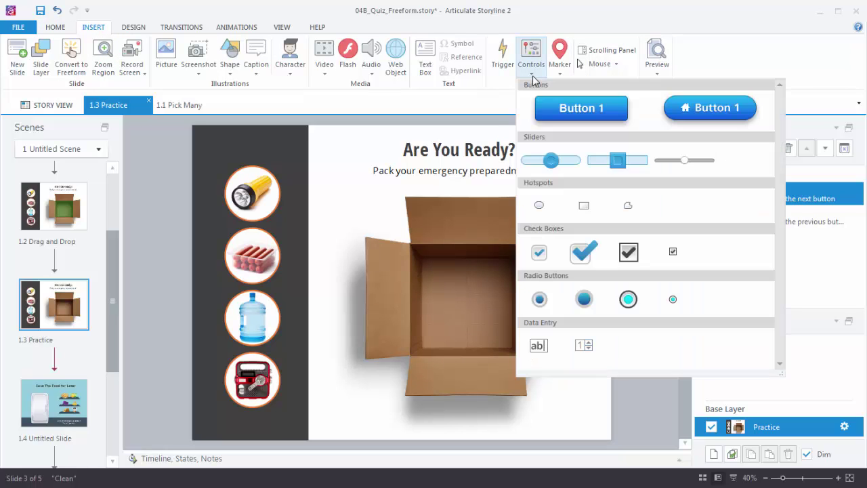
{"action": "left_click", "coordinate": [567, 252]}
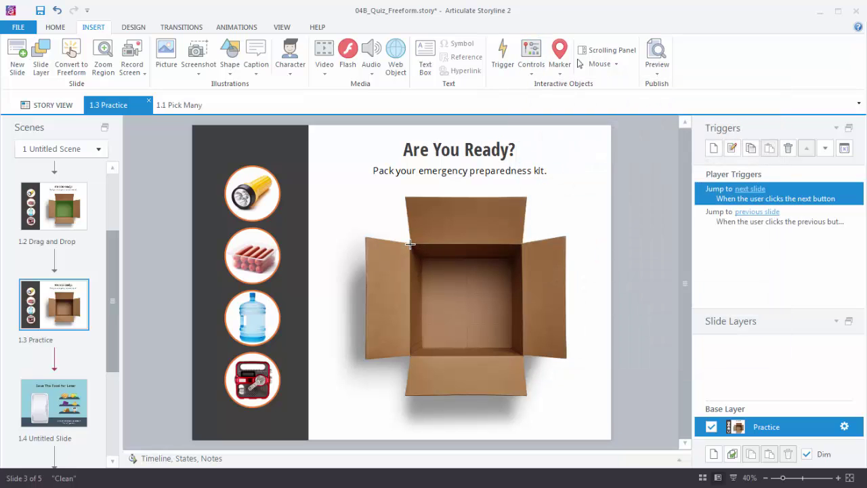
{"action": "mouse_move", "coordinate": [409, 242]}
{"action": "left_mouse_down"}
{"action": "mouse_move", "coordinate": [434, 319]}
{"action": "mouse_move", "coordinate": [512, 364]}
{"action": "mouse_move", "coordinate": [523, 356]}
{"action": "left_mouse_up"}
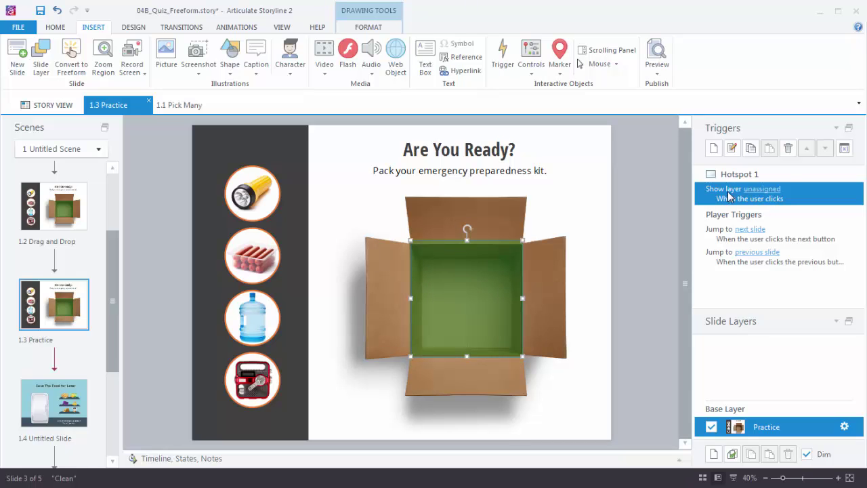
{"action": "left_click", "coordinate": [788, 149]}
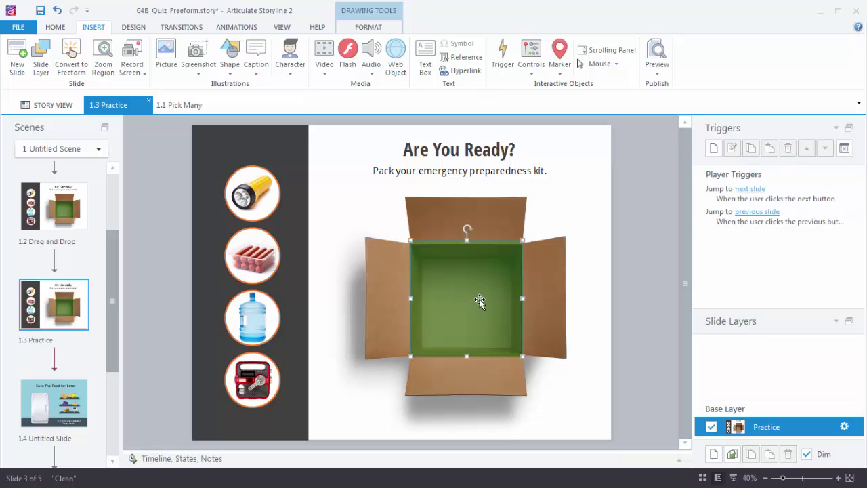
Rename the hotspot to 'target' in the Timeline
{"action": "left_click", "coordinate": [680, 461]}
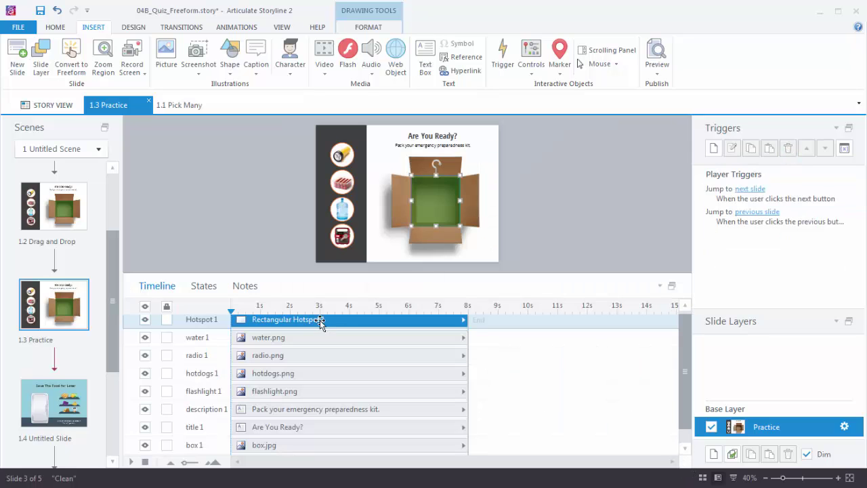
{"action": "double_click", "coordinate": [217, 319]}
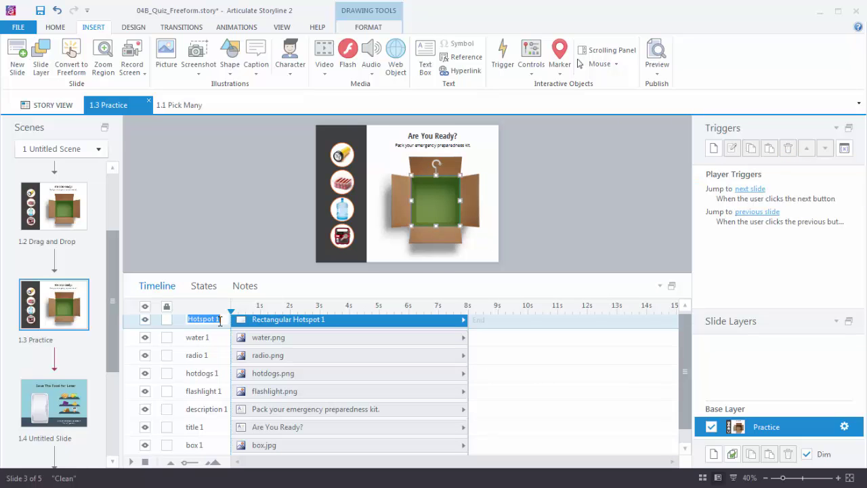
{"action": "type", "text": "target"}
{"action": "left_click", "coordinate": [530, 261]}
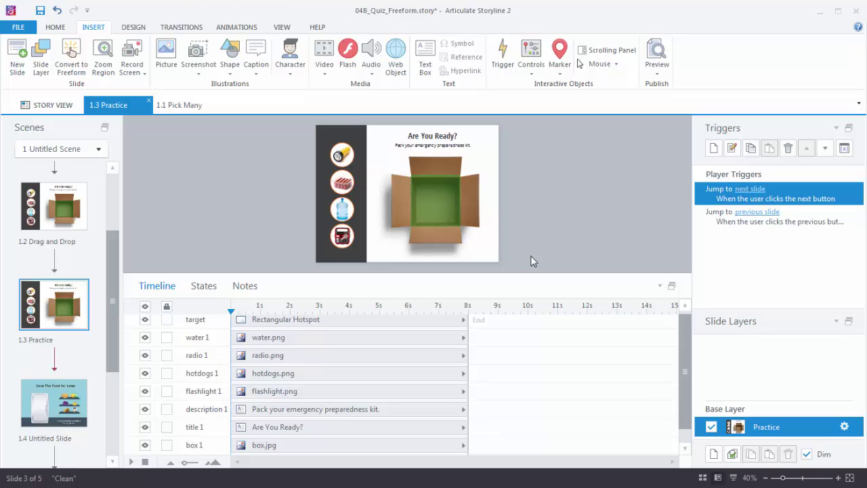
Convert the Practice slide to a freeform question, keeping Drag and Drop as the type
{"action": "left_click", "coordinate": [71, 60]}
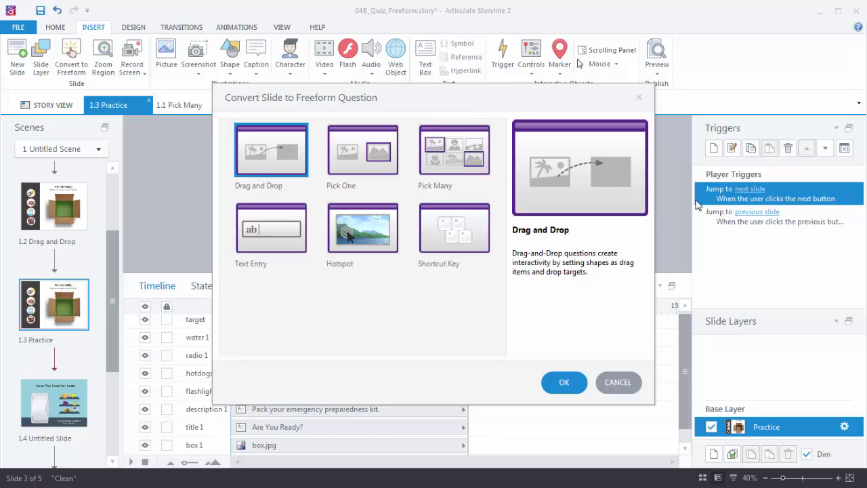
{"action": "left_click", "coordinate": [571, 391]}
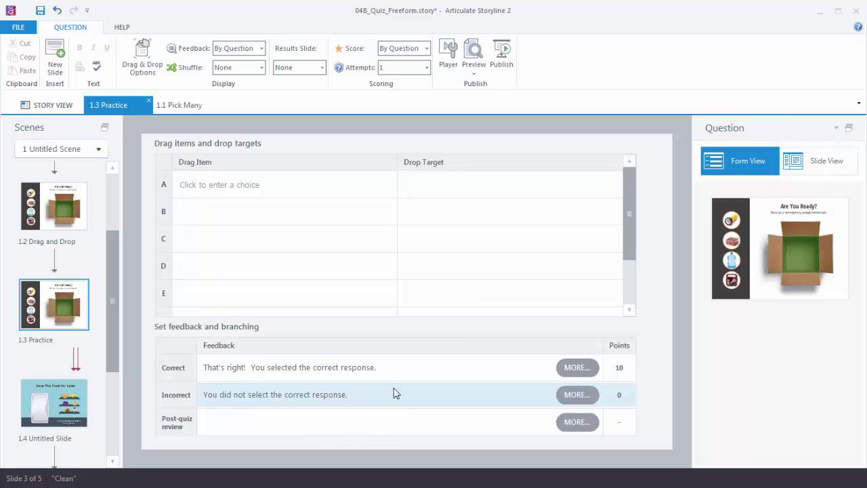
{"action": "left_click", "coordinate": [386, 369]}
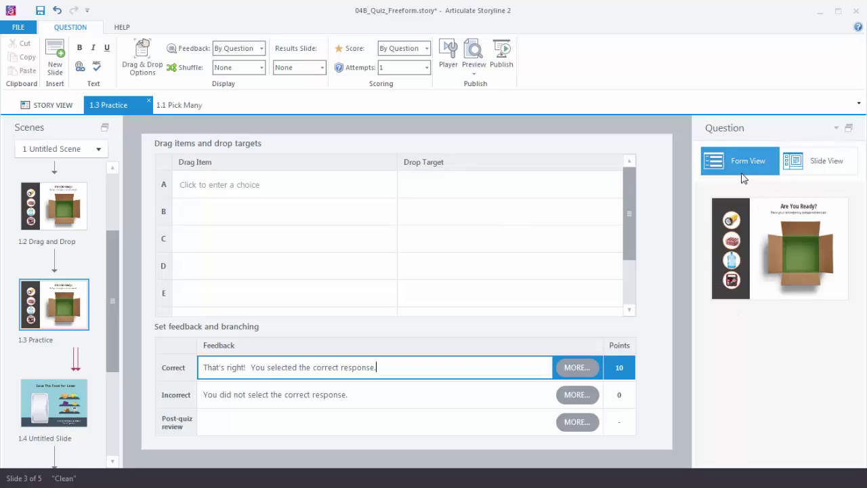
{"action": "left_click", "coordinate": [810, 163]}
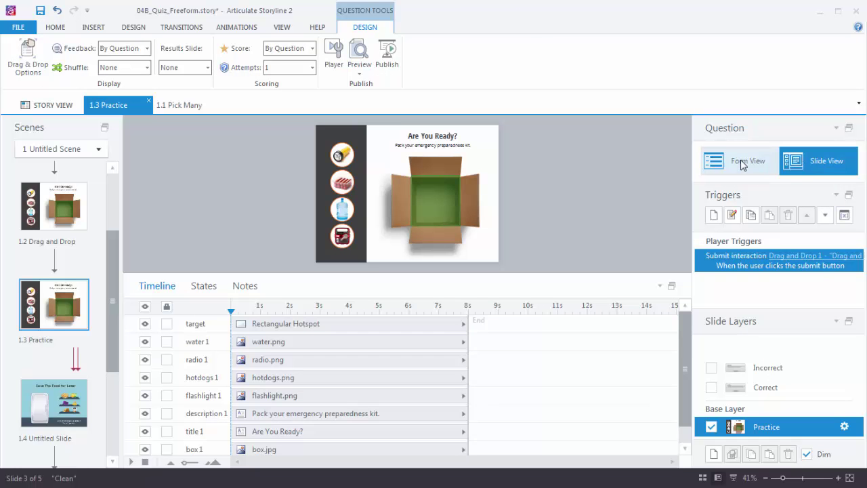
{"action": "left_click", "coordinate": [743, 166]}
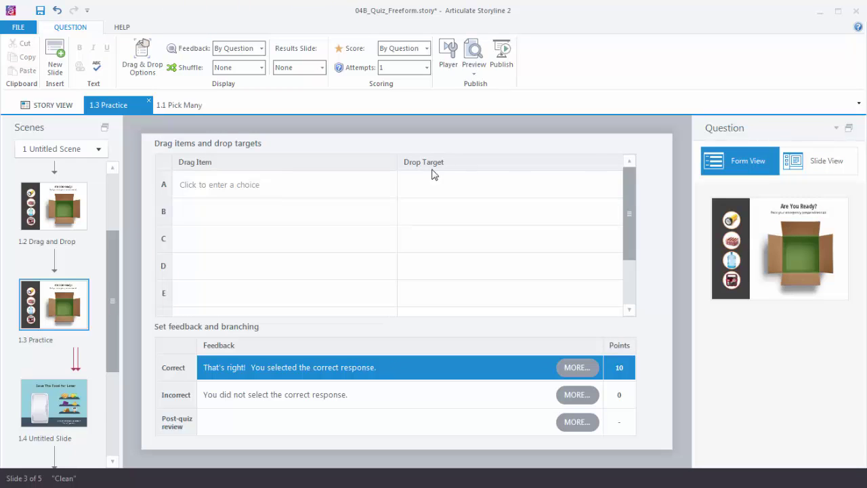
Set the drag items in rows A–D to flashlight, hot dogs, radio and water
{"action": "left_click", "coordinate": [237, 183]}
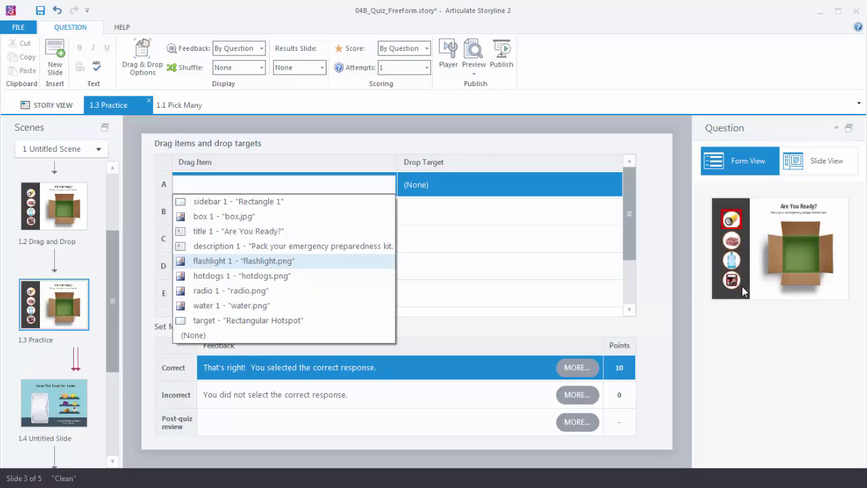
{"action": "left_click", "coordinate": [224, 260]}
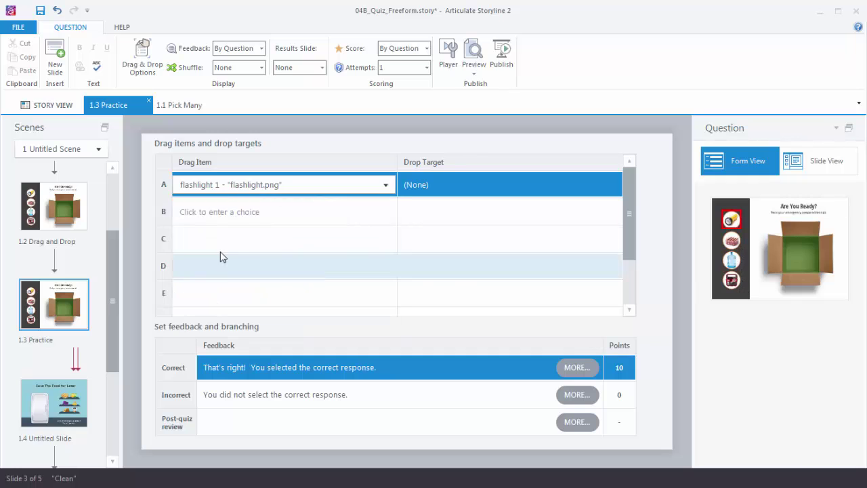
{"action": "left_click", "coordinate": [210, 218]}
{"action": "left_click", "coordinate": [206, 293]}
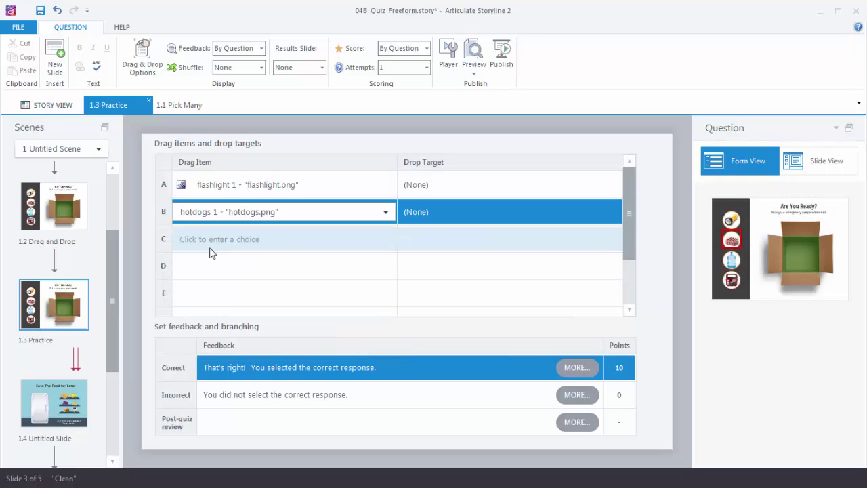
{"action": "left_click", "coordinate": [211, 251]}
{"action": "left_click", "coordinate": [208, 318]}
{"action": "left_click", "coordinate": [211, 268]}
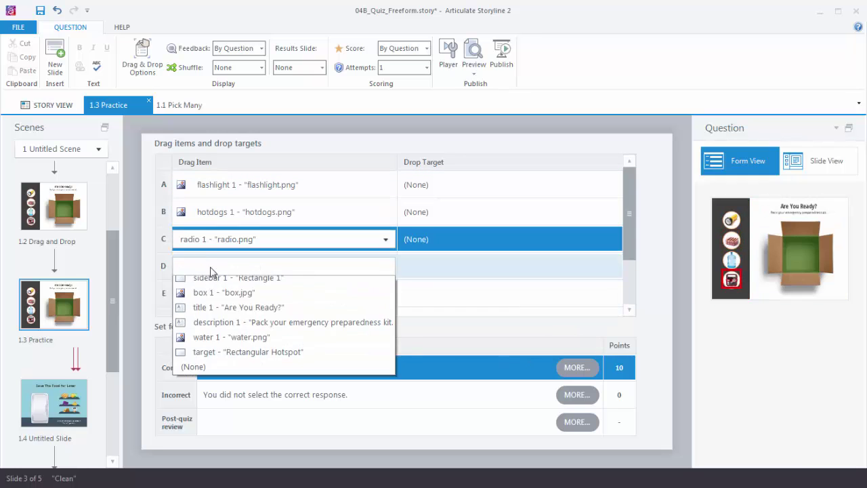
{"action": "left_click", "coordinate": [206, 345]}
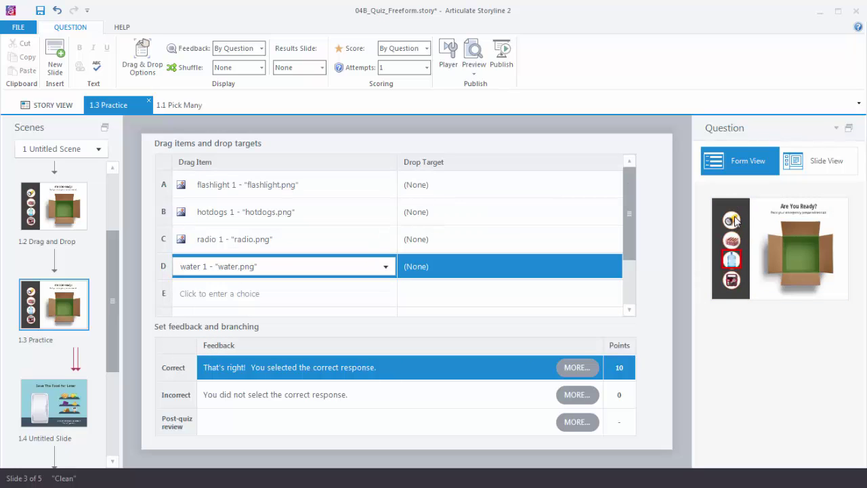
Make target the drop target for flashlight, radio and water, none for hot dogs, and shuffle answers
{"action": "left_click", "coordinate": [436, 185]}
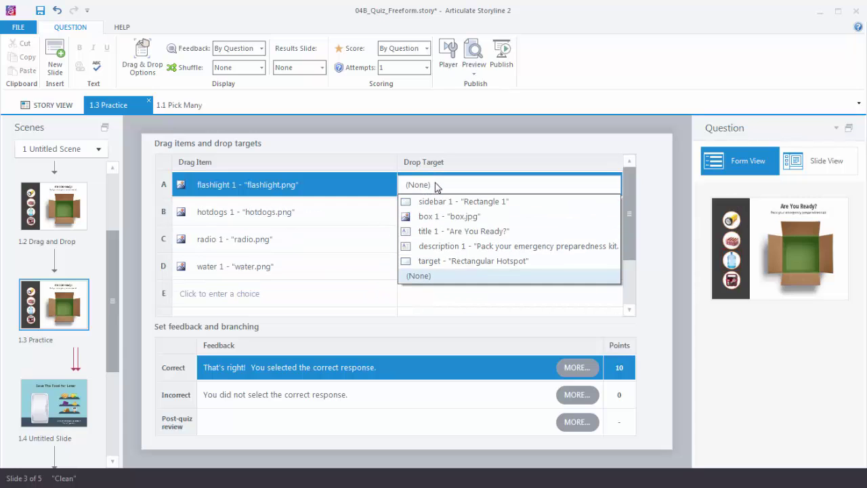
{"action": "left_click", "coordinate": [444, 262]}
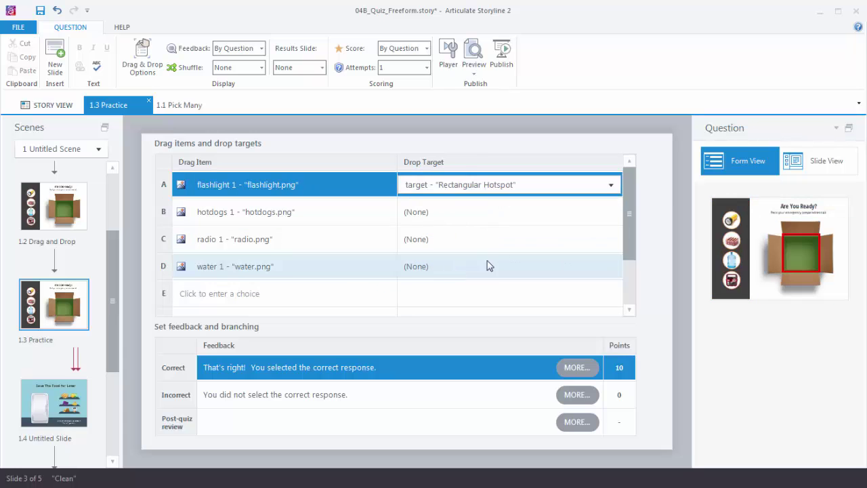
{"action": "left_click", "coordinate": [436, 213]}
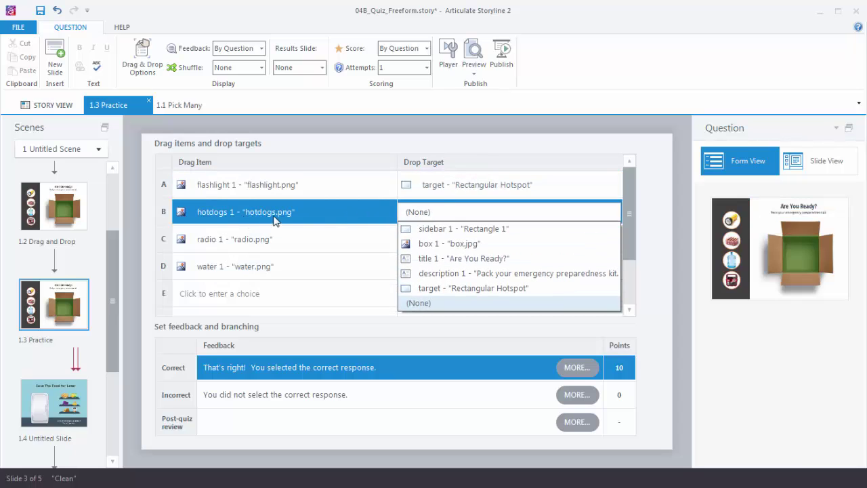
{"action": "left_click", "coordinate": [436, 214]}
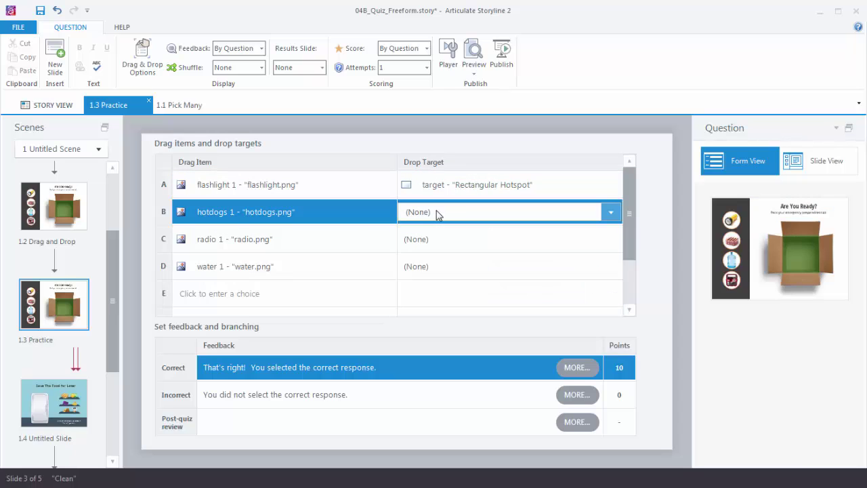
{"action": "left_click", "coordinate": [411, 245]}
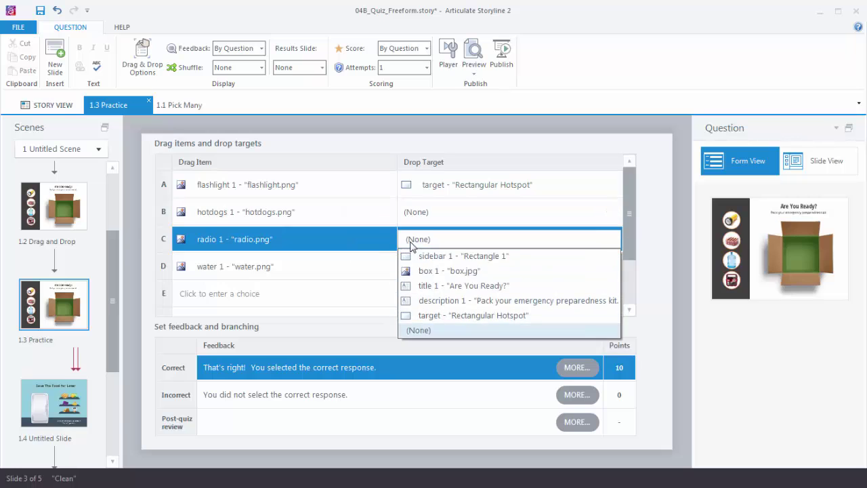
{"action": "left_click", "coordinate": [412, 315]}
{"action": "left_click", "coordinate": [426, 269]}
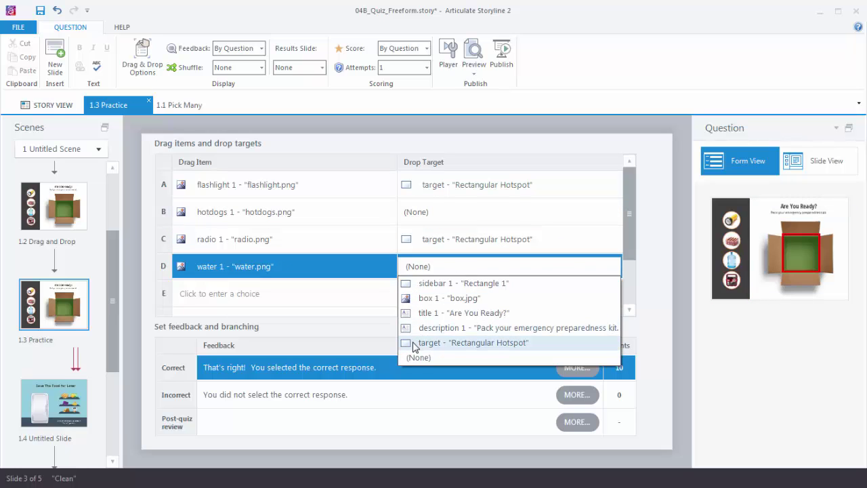
{"action": "left_click", "coordinate": [417, 340]}
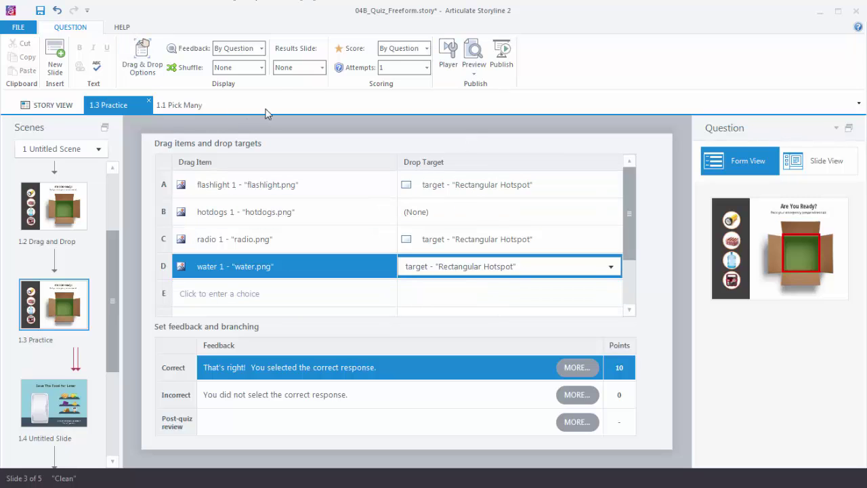
{"action": "left_click", "coordinate": [260, 67]}
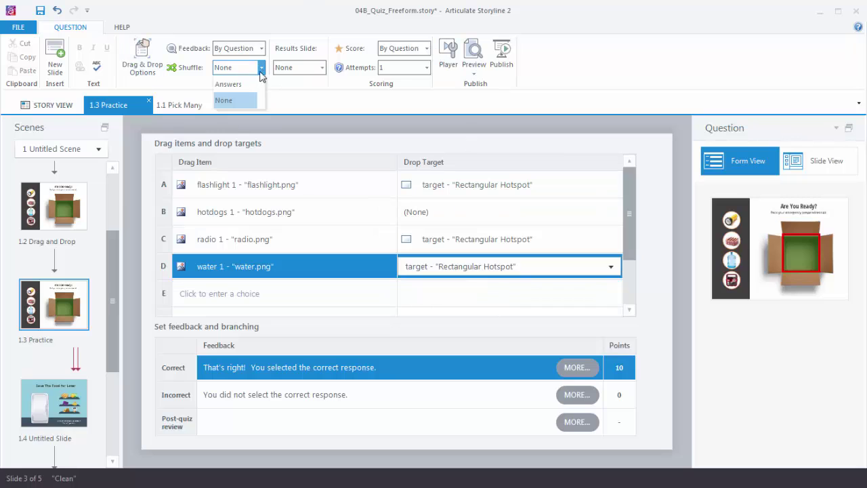
{"action": "left_click", "coordinate": [227, 84]}
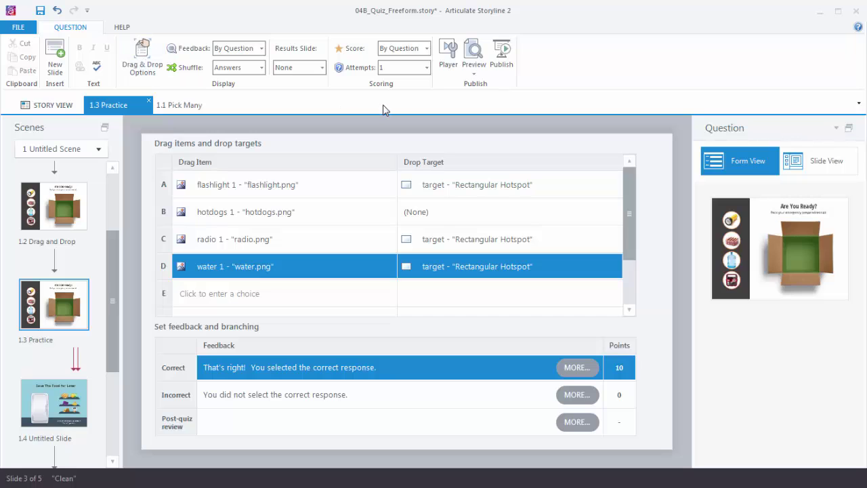
{"action": "left_click", "coordinate": [474, 68]}
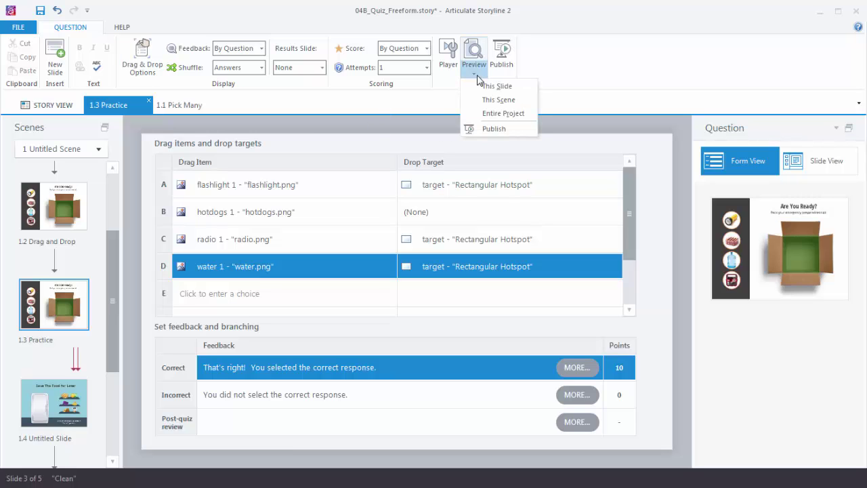
{"action": "left_click", "coordinate": [494, 89]}
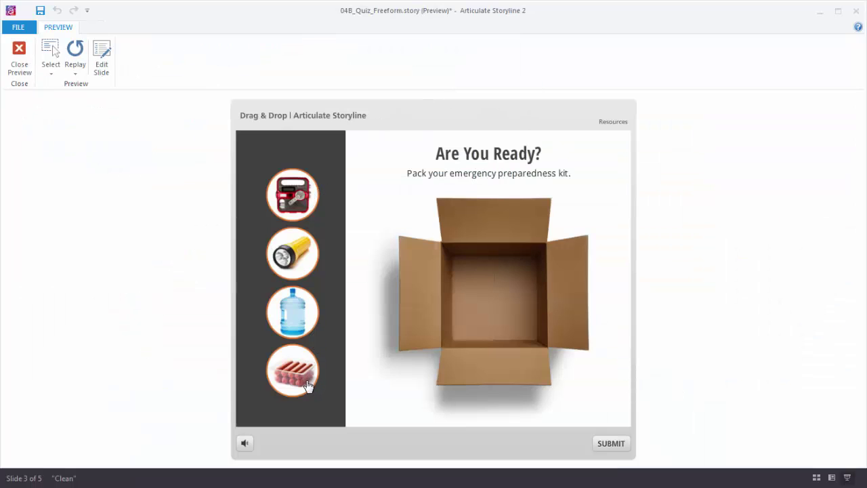
{"action": "left_click_drag", "start_coordinate": [302, 202], "coordinate": [449, 264]}
{"action": "left_click_drag", "start_coordinate": [293, 254], "coordinate": [439, 291]}
{"action": "left_click_drag", "start_coordinate": [321, 315], "coordinate": [453, 293]}
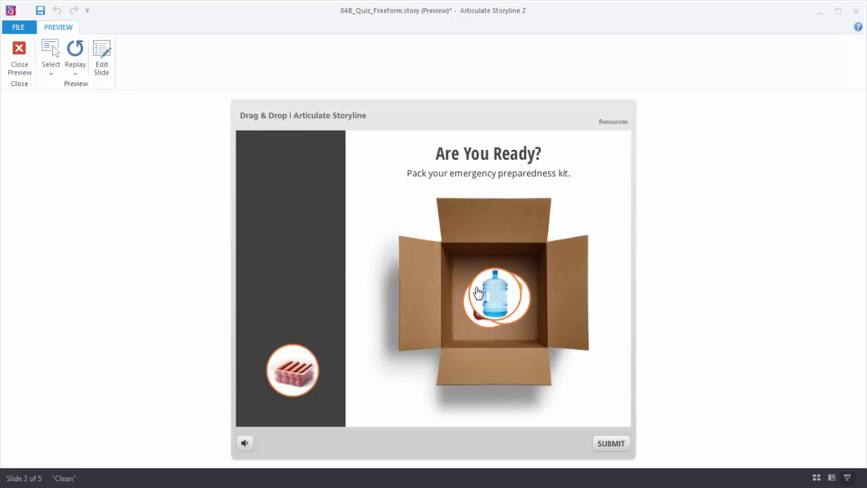
{"action": "left_click", "coordinate": [626, 451]}
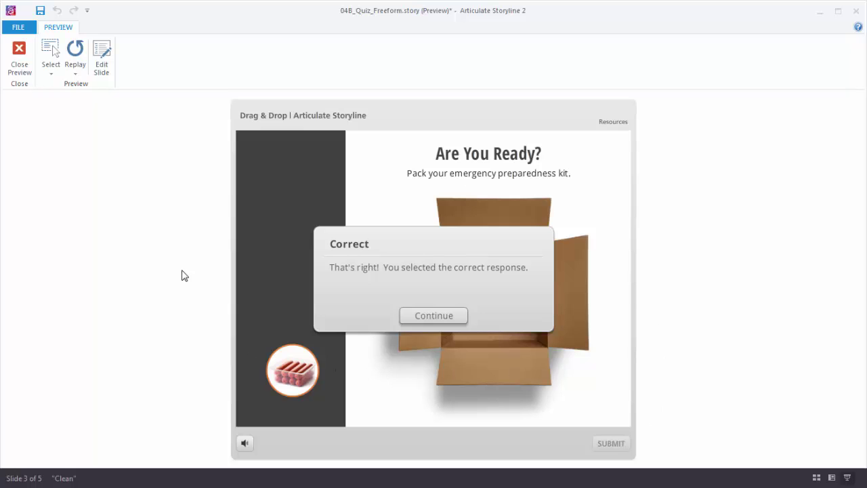
{"action": "left_click", "coordinate": [24, 62]}
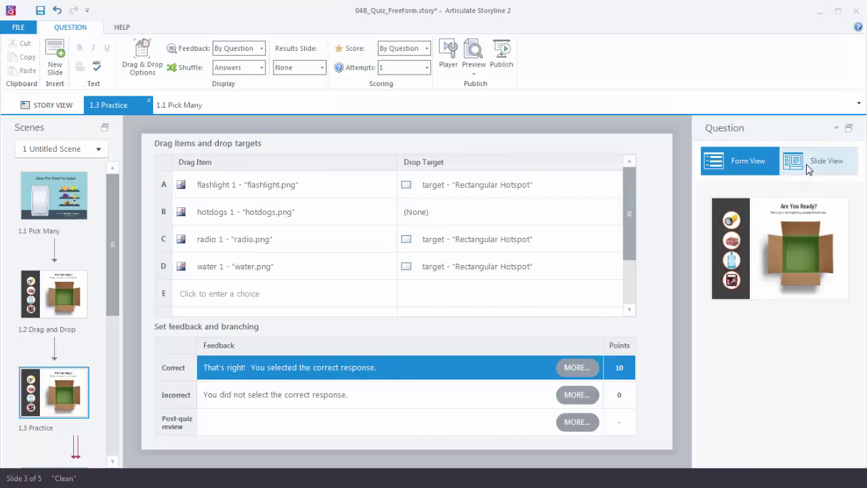
Switch to Slide View, look over the Feedback Master layouts, then close Master View
{"action": "left_click", "coordinate": [806, 164]}
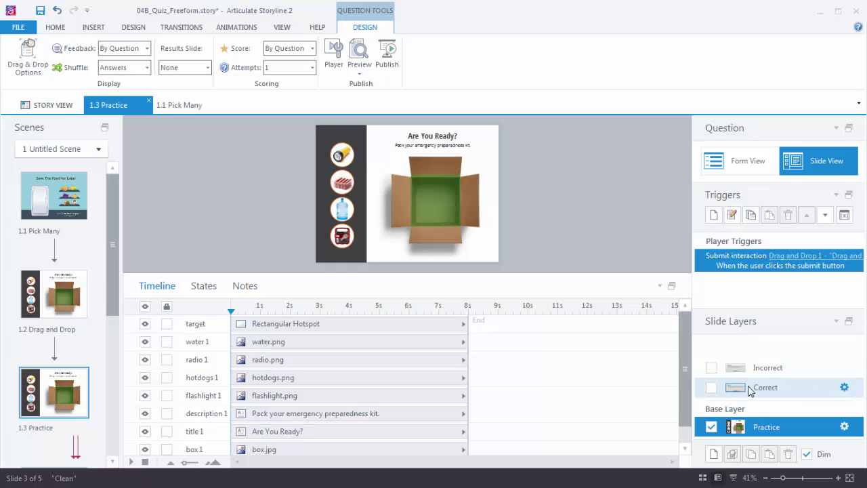
{"action": "left_click", "coordinate": [282, 28]}
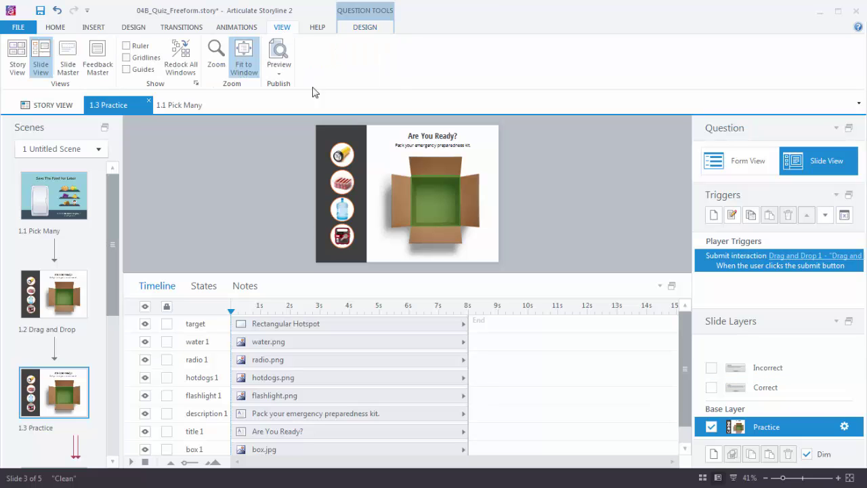
{"action": "left_click", "coordinate": [97, 58]}
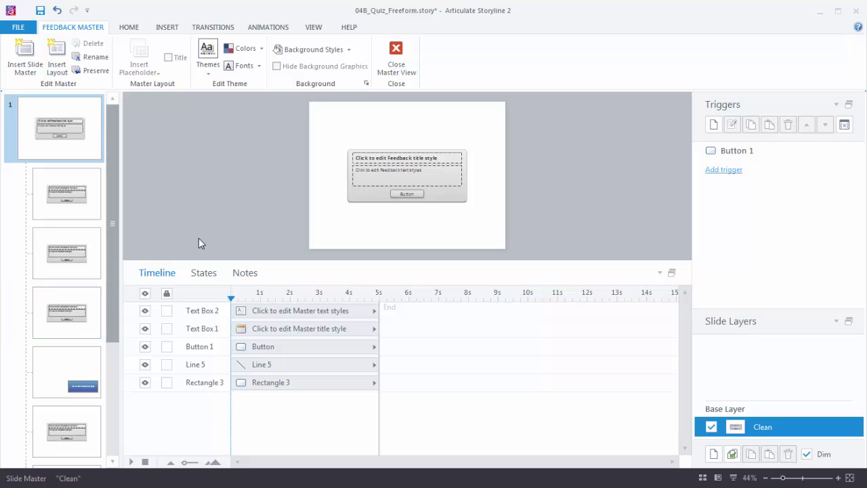
{"action": "left_click", "coordinate": [396, 59]}
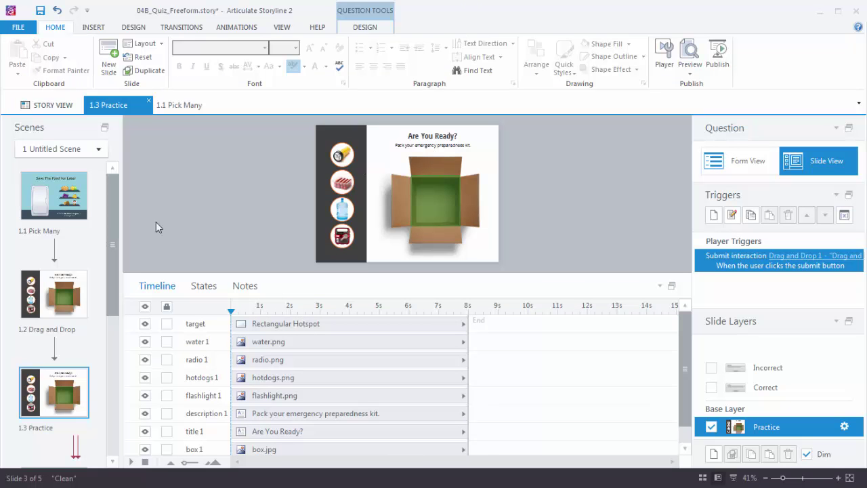
Scroll the Scenes panel and select slide 1.4, Save The Food for Later
{"action": "scroll", "coordinate": [111, 210], "scroll_direction": "down", "scroll_amount": 3}
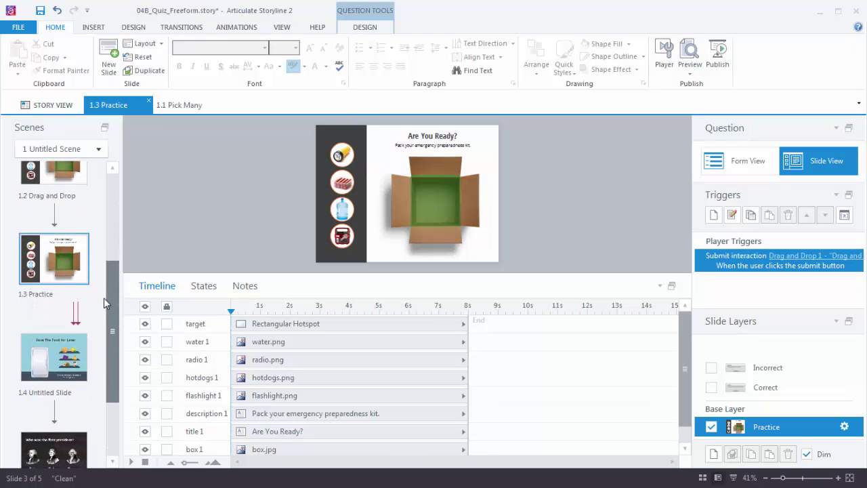
{"action": "left_click", "coordinate": [34, 335]}
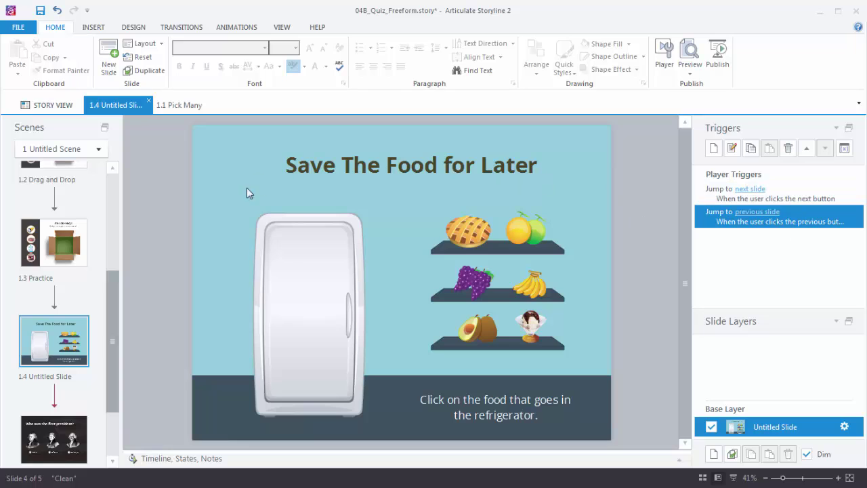
Convert slide 1.4 to a freeform question of type Pick Many
{"action": "left_click", "coordinate": [96, 28]}
{"action": "left_click", "coordinate": [67, 51]}
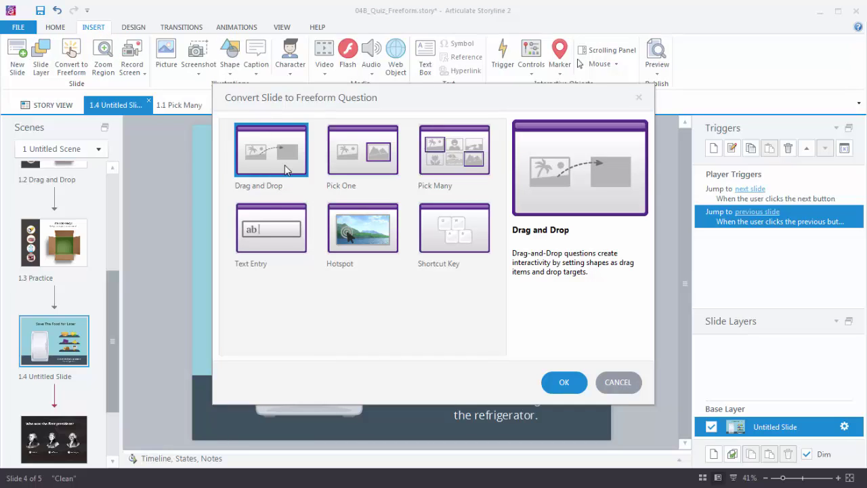
{"action": "left_click", "coordinate": [451, 152]}
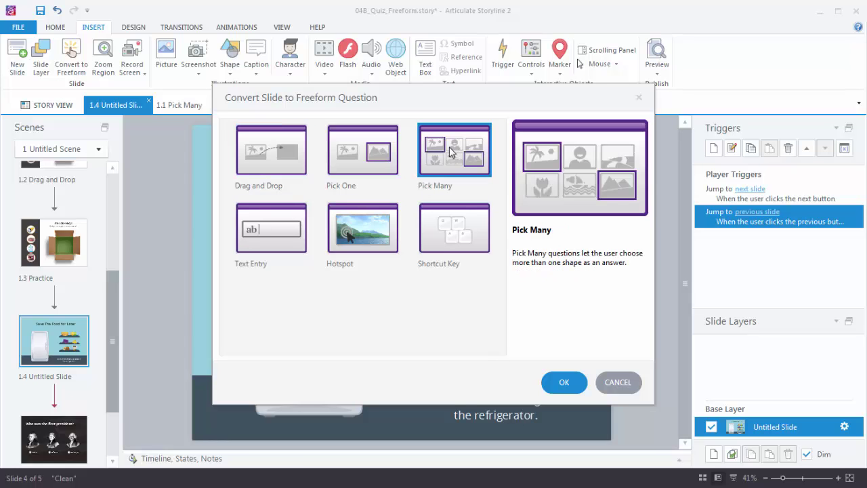
{"action": "left_click", "coordinate": [567, 382]}
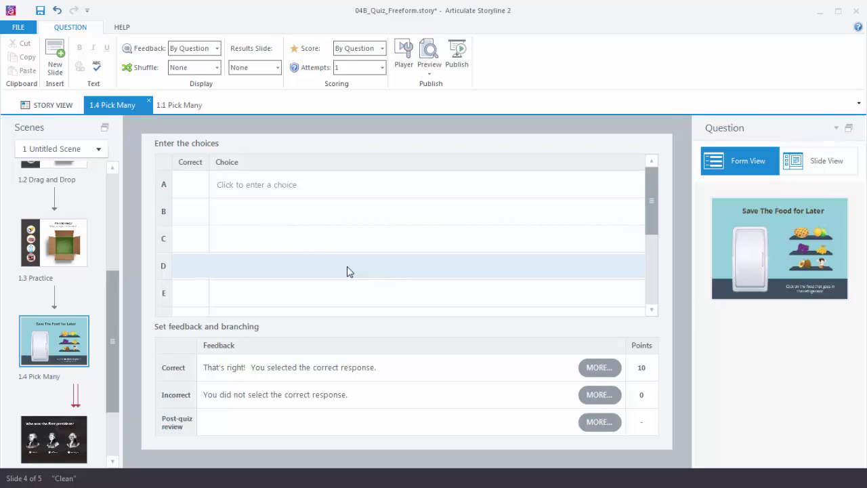
Fill choices A–F with Avocados, Bananas, Grapes, Pie, Ice cream and Oranges
{"action": "left_click", "coordinate": [249, 185]}
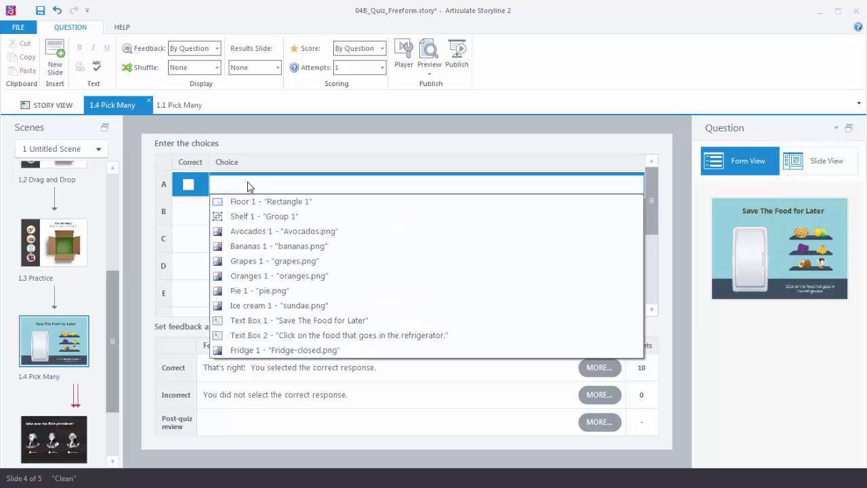
{"action": "left_click", "coordinate": [248, 231]}
{"action": "left_click", "coordinate": [250, 222]}
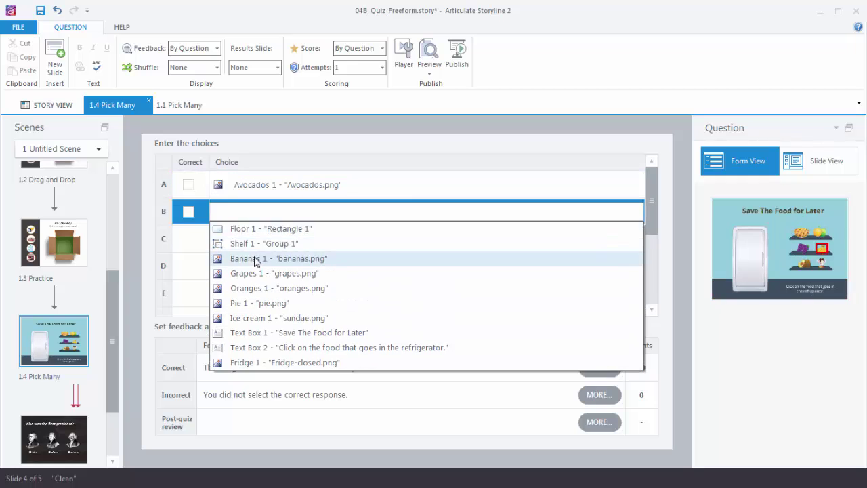
{"action": "left_click", "coordinate": [256, 260]}
{"action": "left_click", "coordinate": [253, 247]}
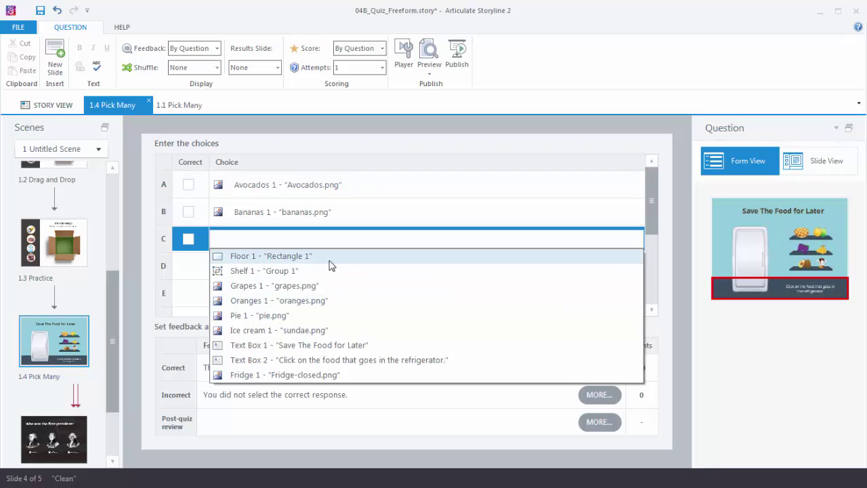
{"action": "left_click", "coordinate": [269, 285]}
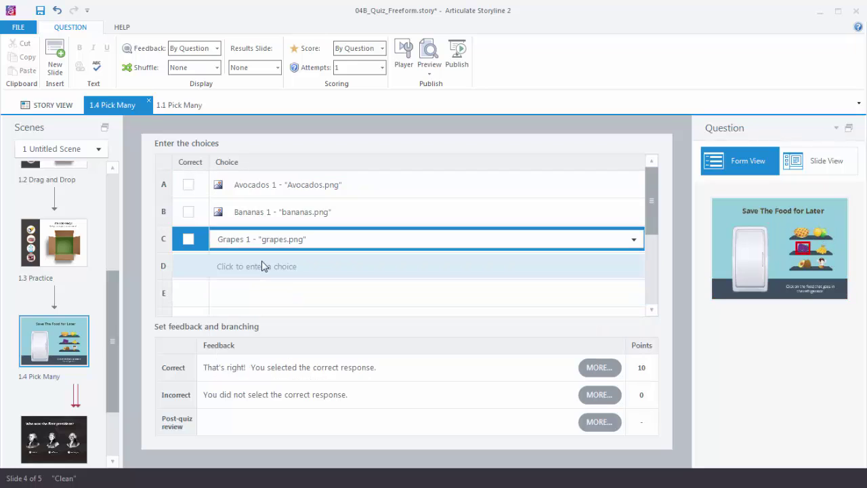
{"action": "left_click", "coordinate": [271, 266]}
{"action": "left_click", "coordinate": [264, 329]}
{"action": "left_click", "coordinate": [264, 295]}
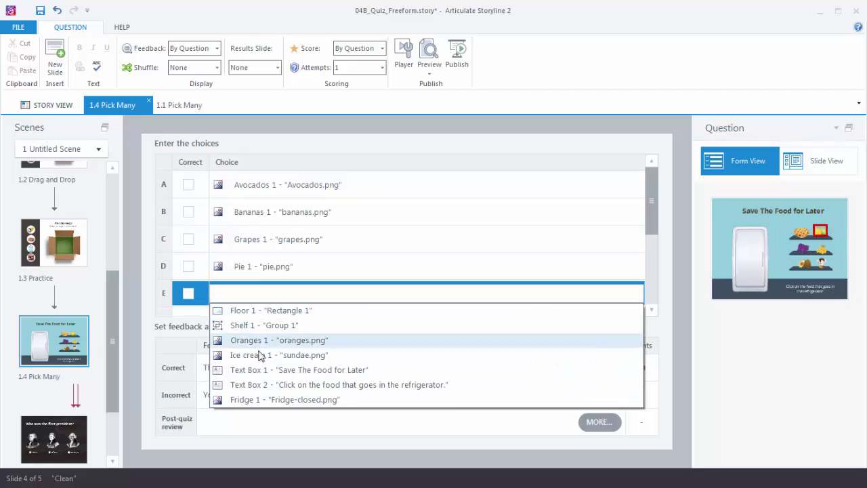
{"action": "left_click", "coordinate": [259, 355]}
{"action": "left_click", "coordinate": [287, 311]}
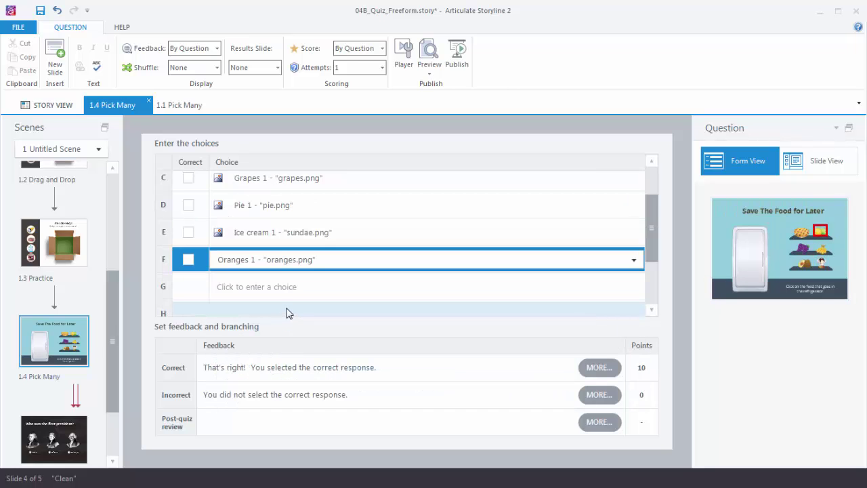
Mark Avocados, Grapes and Ice cream as correct, then switch to Slide View
{"action": "left_click", "coordinate": [189, 234]}
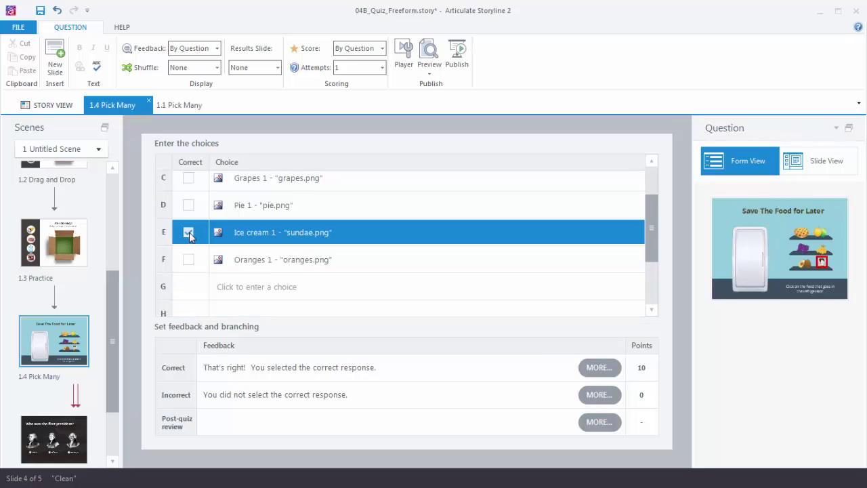
{"action": "left_click", "coordinate": [188, 177]}
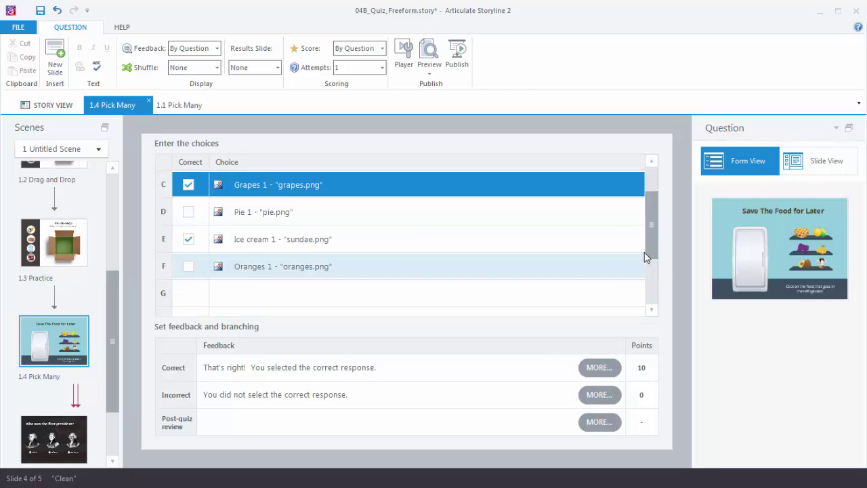
{"action": "scroll", "coordinate": [646, 257], "scroll_direction": "up", "scroll_amount": 2}
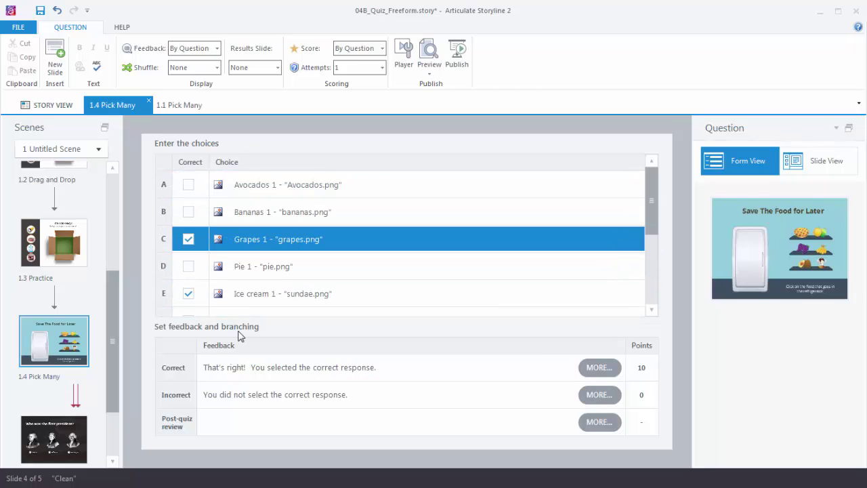
{"action": "left_click", "coordinate": [188, 188]}
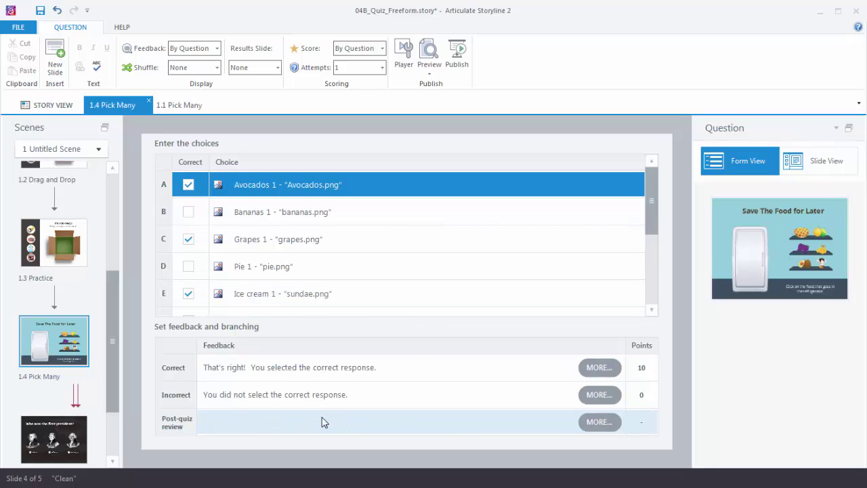
{"action": "left_click", "coordinate": [814, 169]}
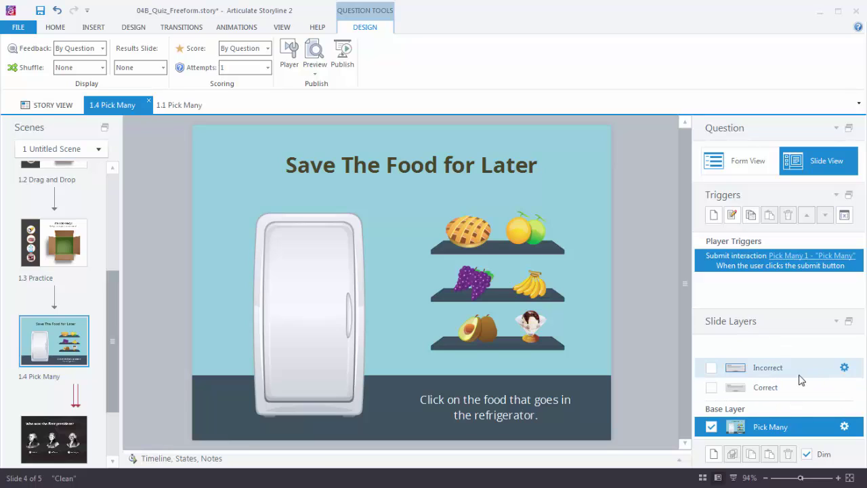
Preview only the fridge question slide, then close the preview
{"action": "left_click", "coordinate": [315, 67]}
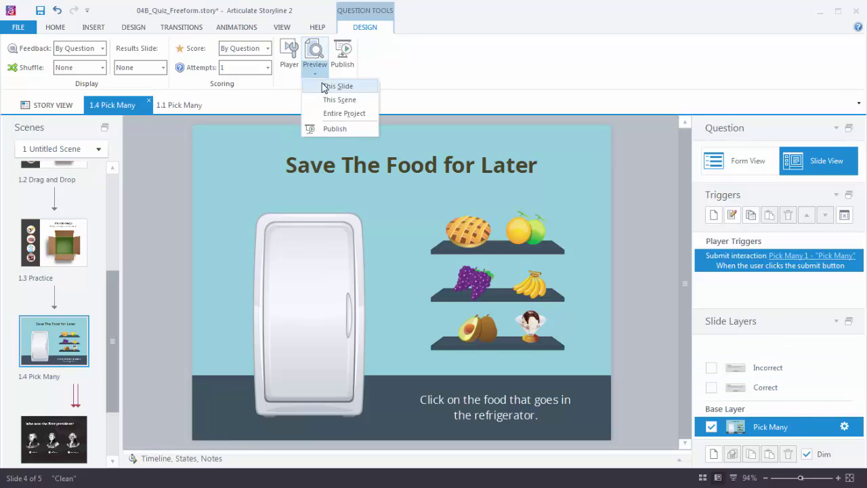
{"action": "left_click", "coordinate": [327, 87]}
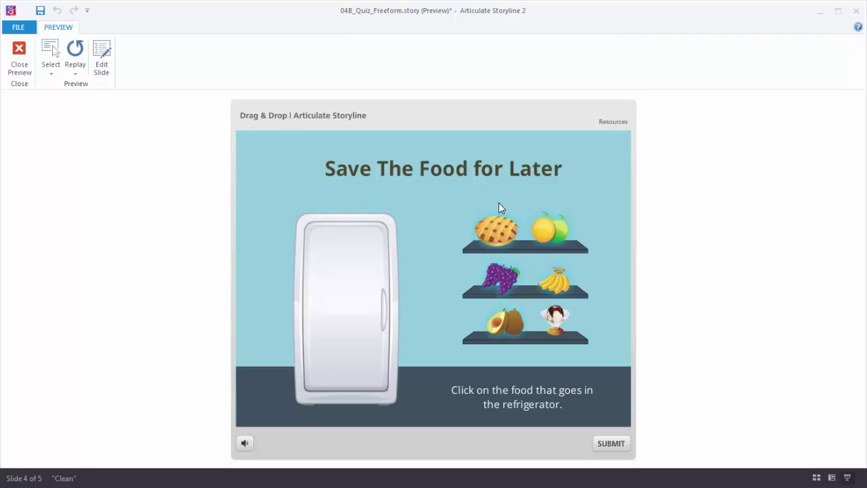
{"action": "left_click", "coordinate": [24, 60]}
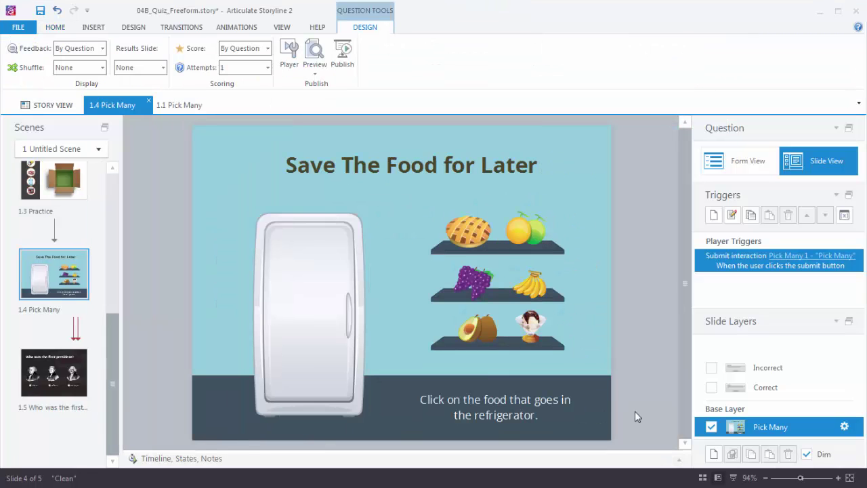
Show the pie's states in the States panel and add a Selected state beside Normal
{"action": "left_click", "coordinate": [680, 461]}
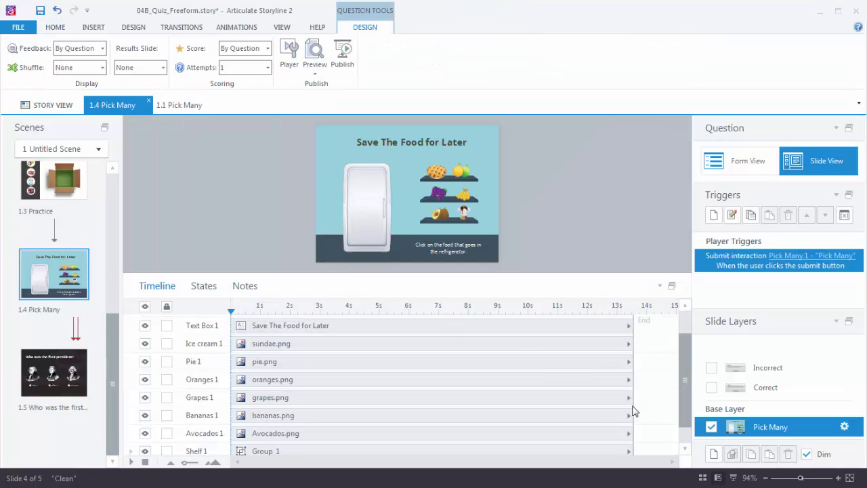
{"action": "left_click", "coordinate": [209, 288]}
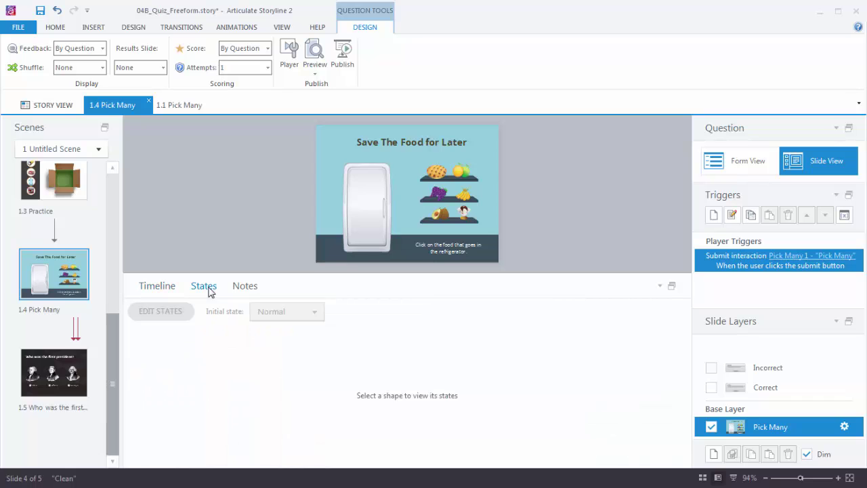
{"action": "left_click", "coordinate": [434, 174]}
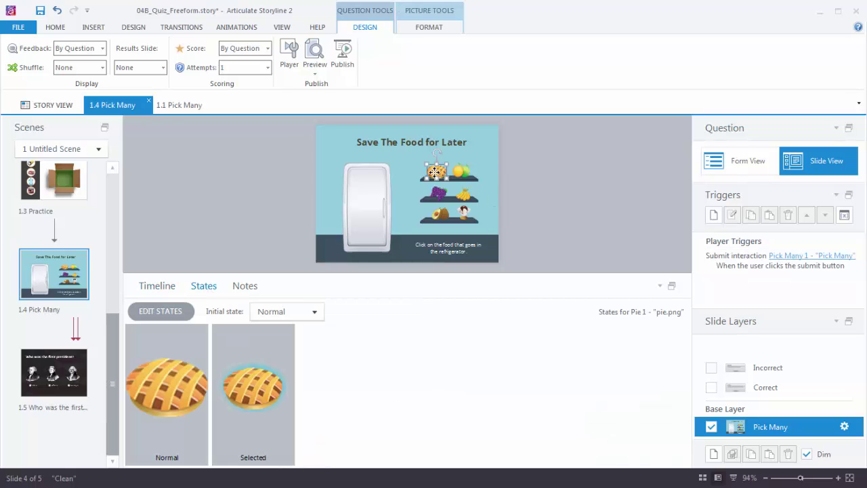
{"action": "double_click", "coordinate": [256, 384]}
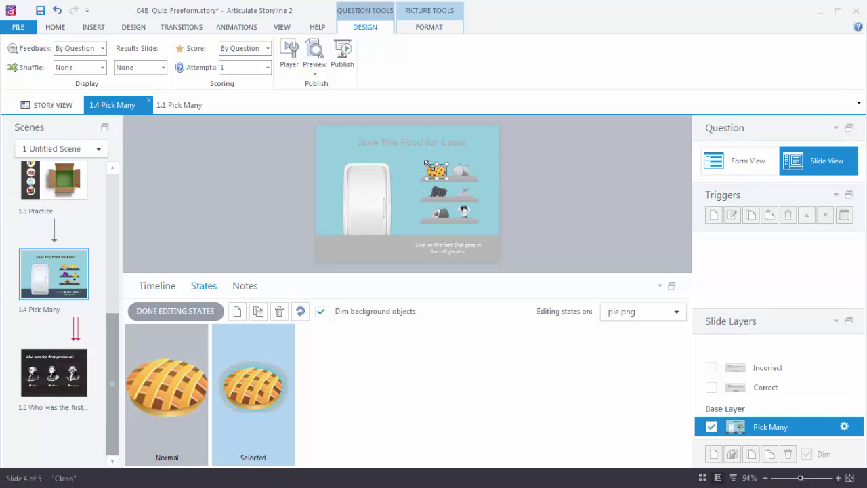
Give the pie's Selected state an Accent color 6, 24px glow and finish editing states
{"action": "left_click", "coordinate": [422, 30]}
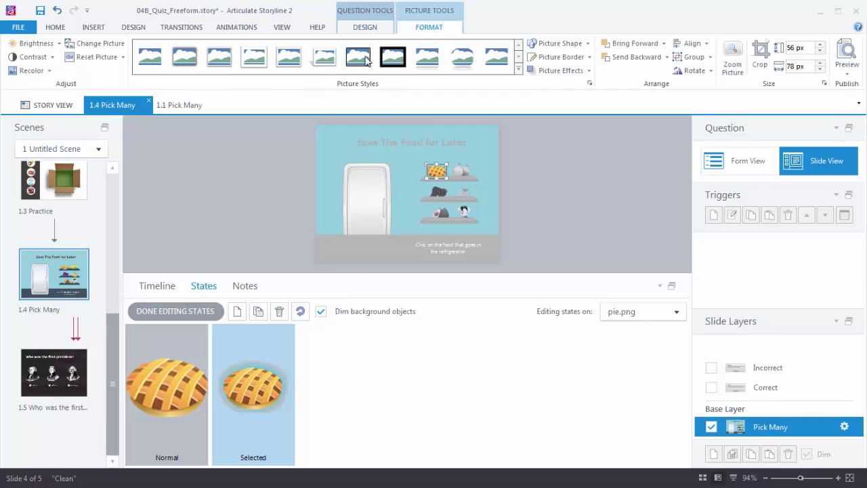
{"action": "left_click", "coordinate": [585, 73]}
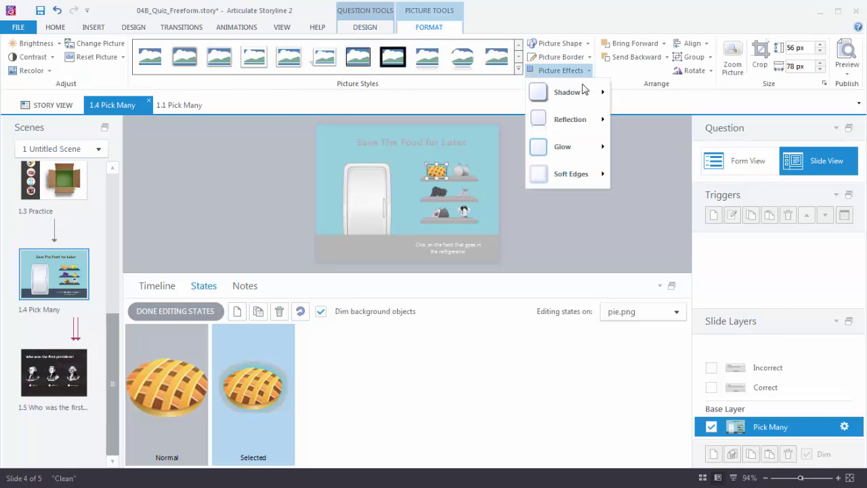
{"action": "mouse_move", "coordinate": [563, 148]}
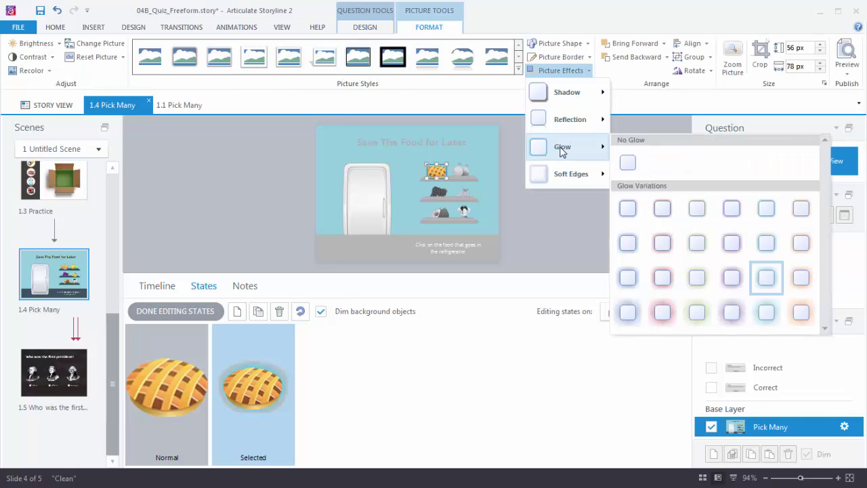
{"action": "left_click", "coordinate": [803, 317]}
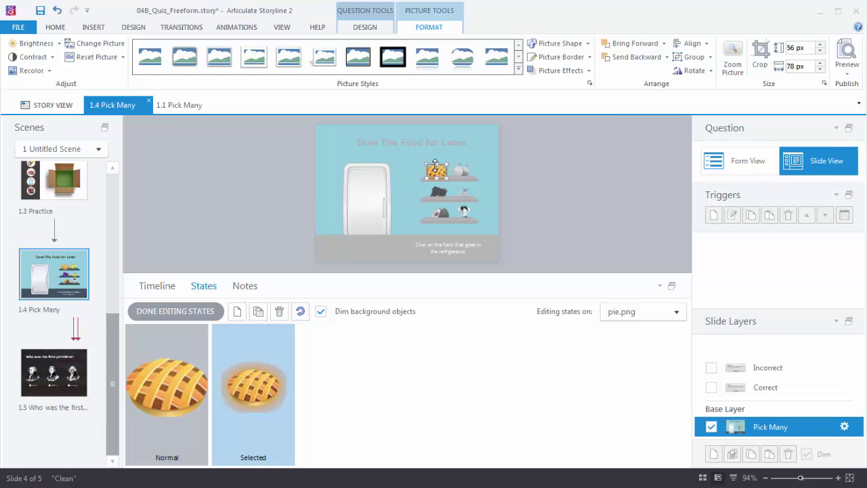
{"action": "left_click", "coordinate": [195, 311]}
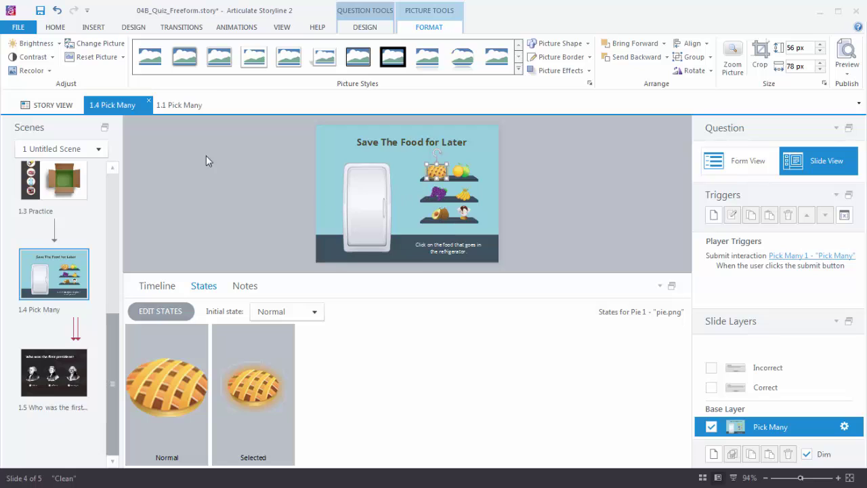
Format-paint the pie's glowing states onto the oranges, bananas, grapes, avocados and ice cream
{"action": "left_click", "coordinate": [60, 30]}
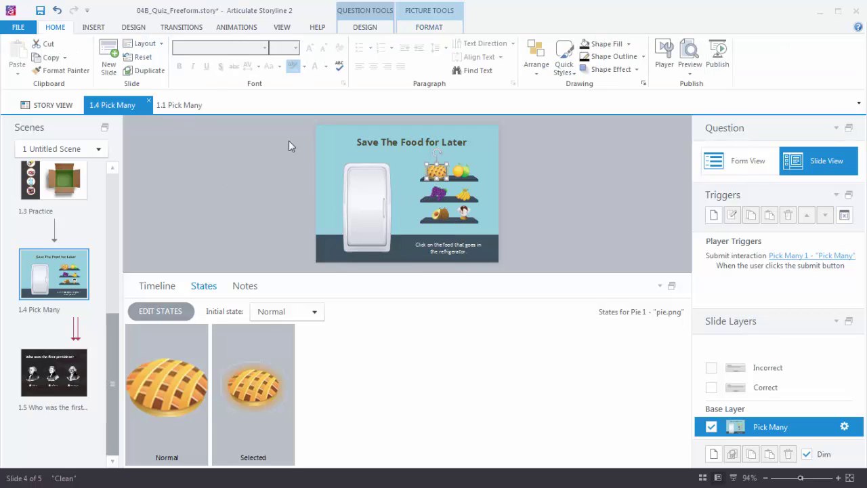
{"action": "left_click", "coordinate": [64, 71]}
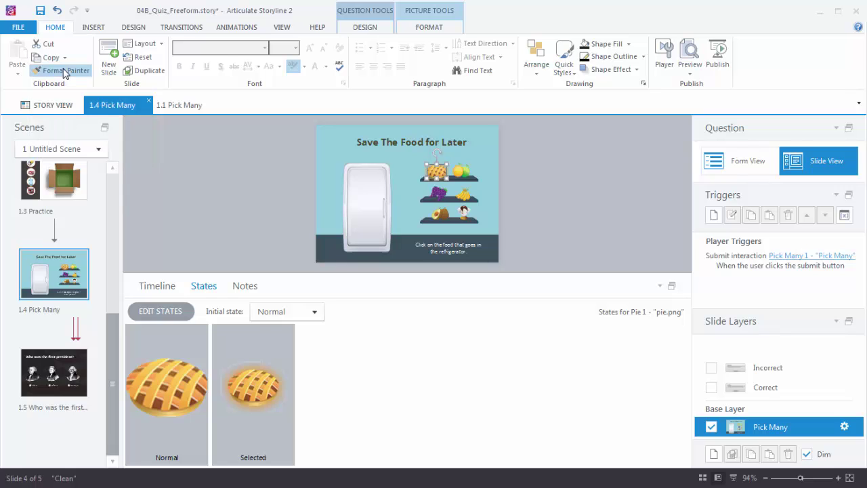
{"action": "left_click", "coordinate": [464, 172]}
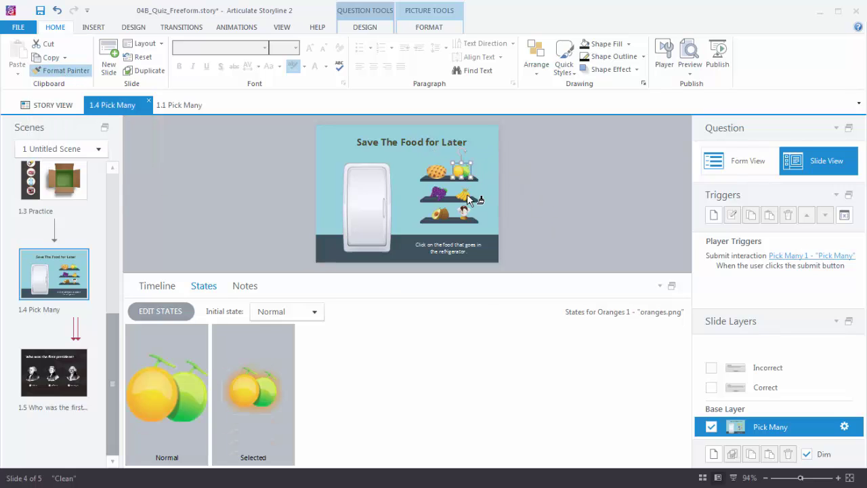
{"action": "left_click", "coordinate": [467, 194]}
{"action": "left_click", "coordinate": [439, 194]}
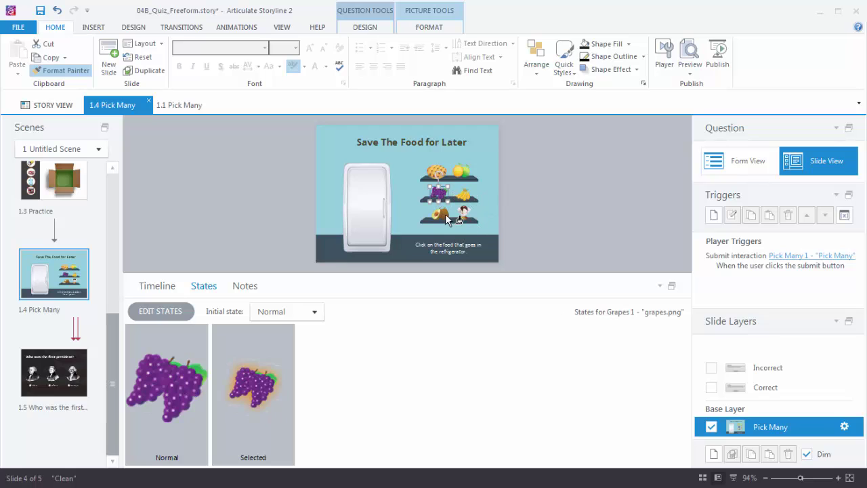
{"action": "left_click", "coordinate": [445, 214]}
{"action": "left_click", "coordinate": [467, 215]}
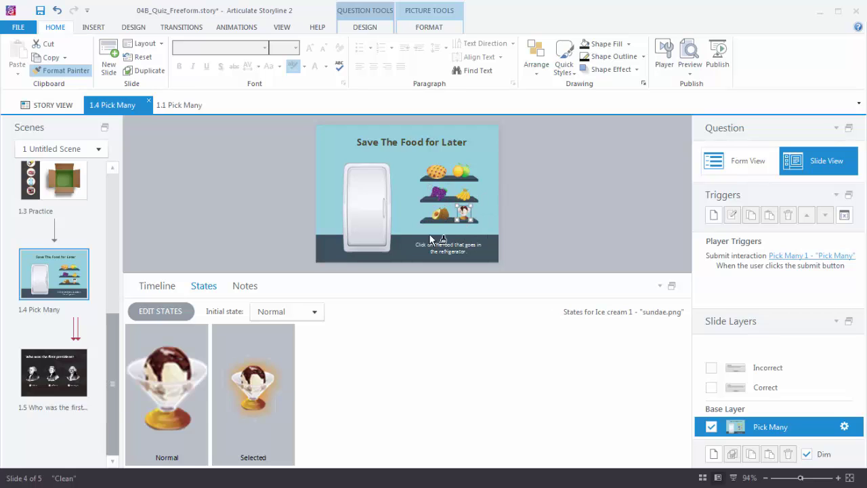
{"action": "left_click", "coordinate": [265, 237]}
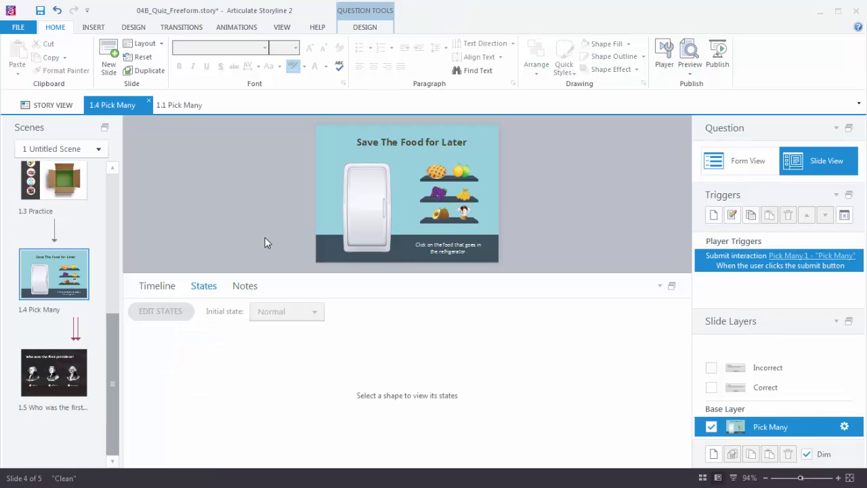
Preview the fridge slide, pick the pie and bananas, submit to see Incorrect, then close
{"action": "left_click", "coordinate": [690, 75]}
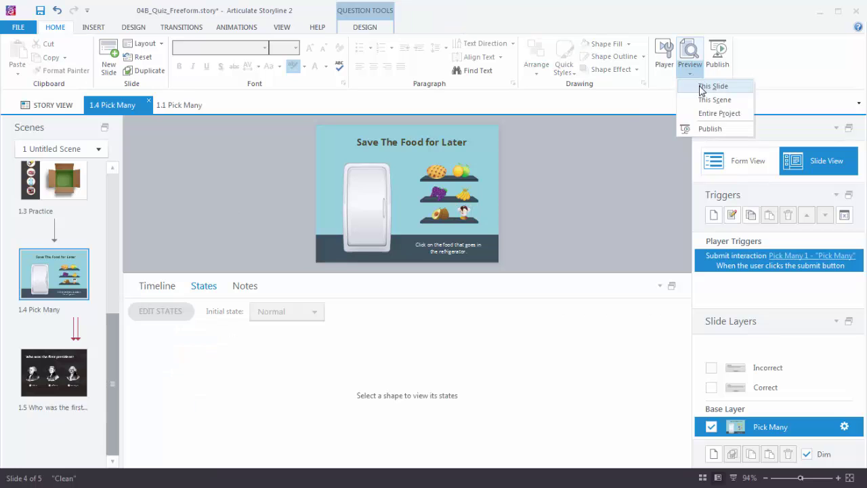
{"action": "left_click", "coordinate": [701, 86]}
{"action": "left_click", "coordinate": [501, 234]}
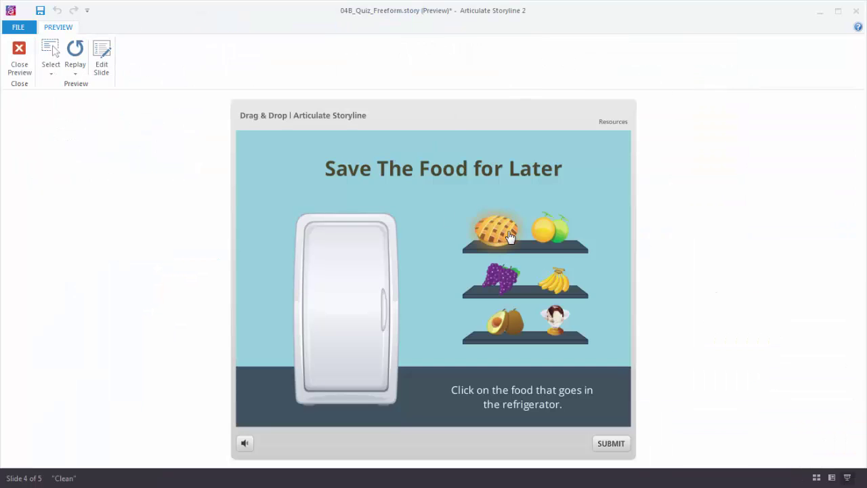
{"action": "left_click", "coordinate": [553, 287]}
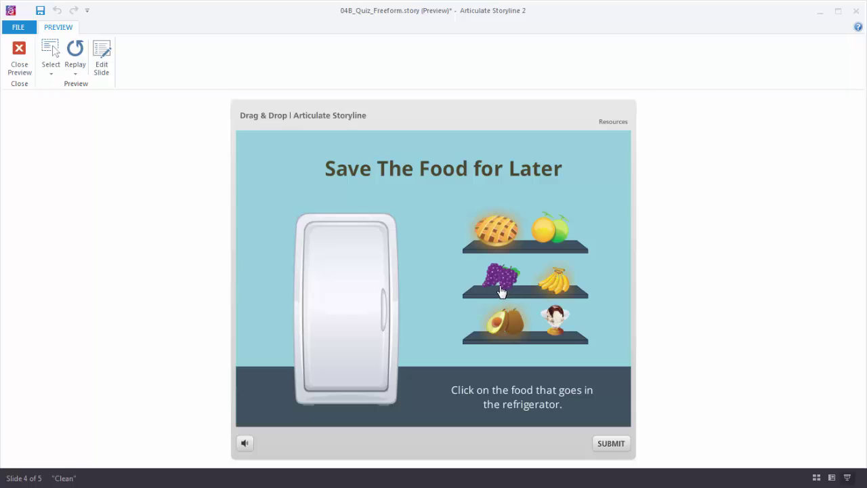
{"action": "left_click", "coordinate": [611, 444]}
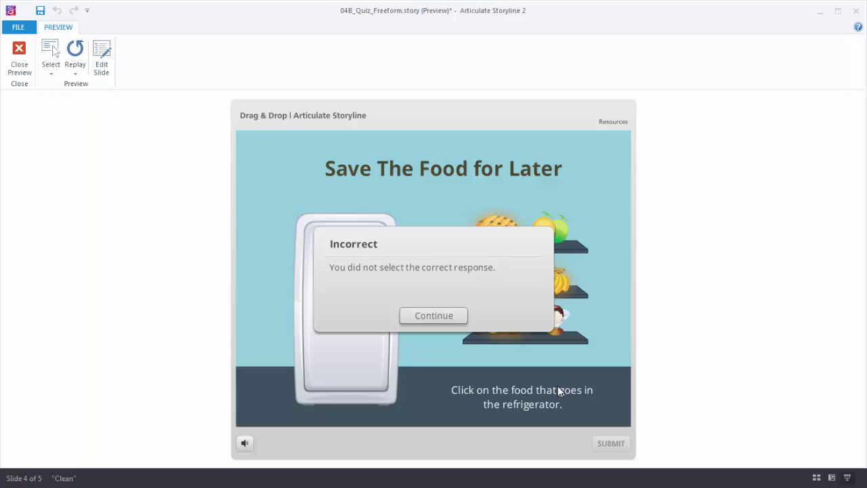
{"action": "left_click", "coordinate": [19, 58]}
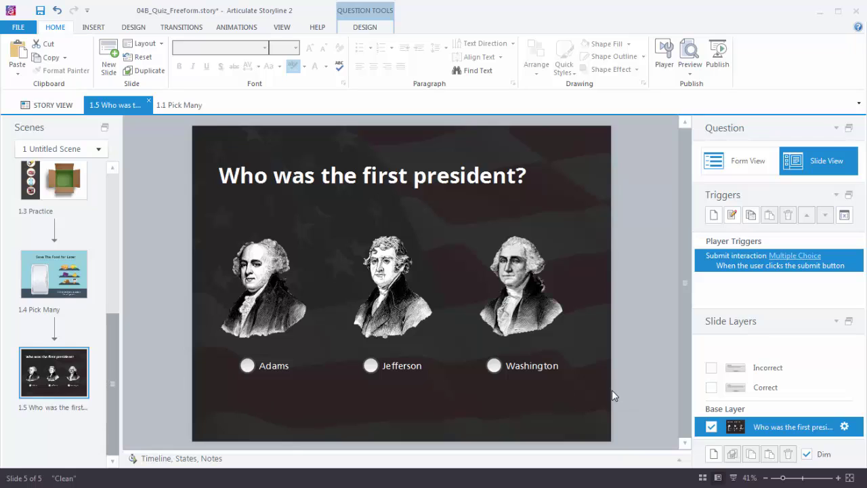
Delete the radio-button answer group and the leftover rectangle from the presidents slide
{"action": "left_click", "coordinate": [550, 364]}
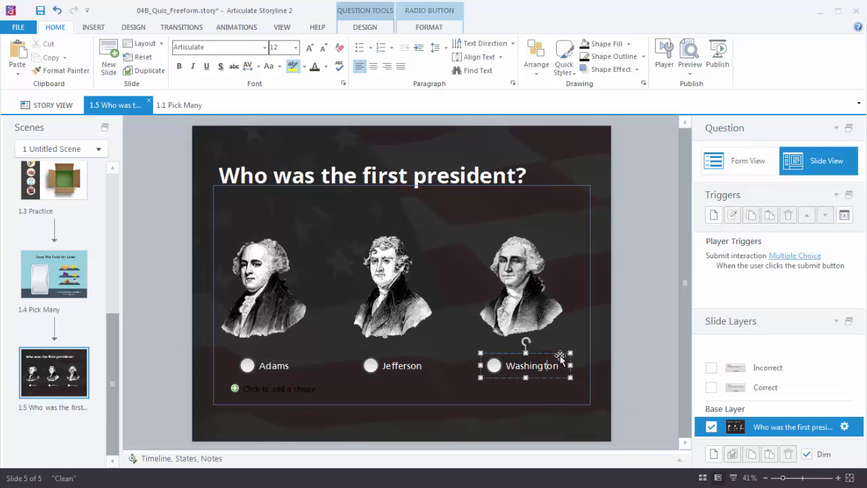
{"action": "left_click", "coordinate": [590, 347]}
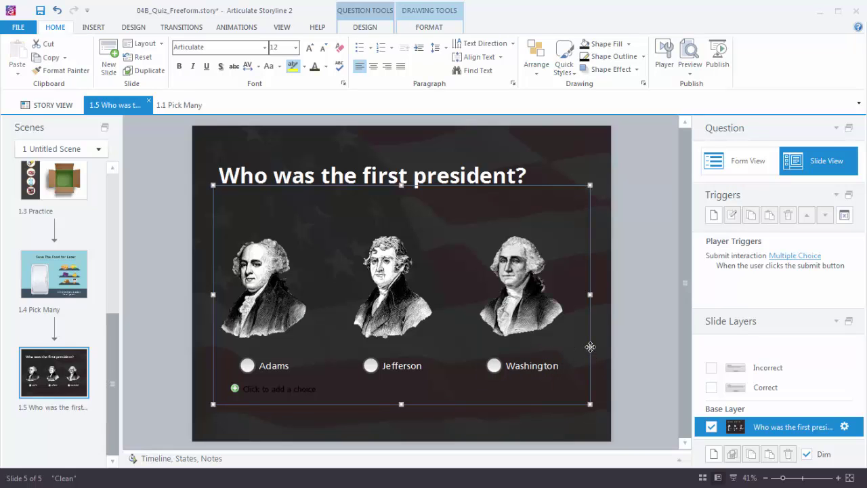
{"action": "key", "text": "Delete"}
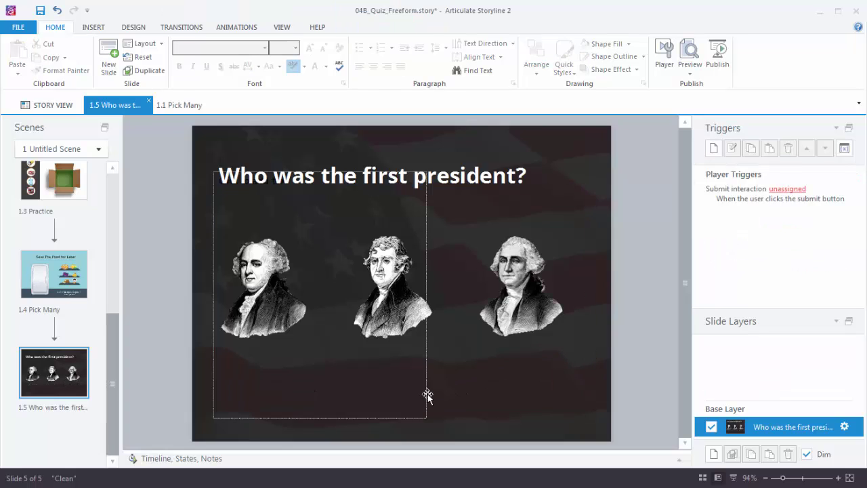
{"action": "left_click", "coordinate": [428, 393]}
{"action": "key", "text": "Delete"}
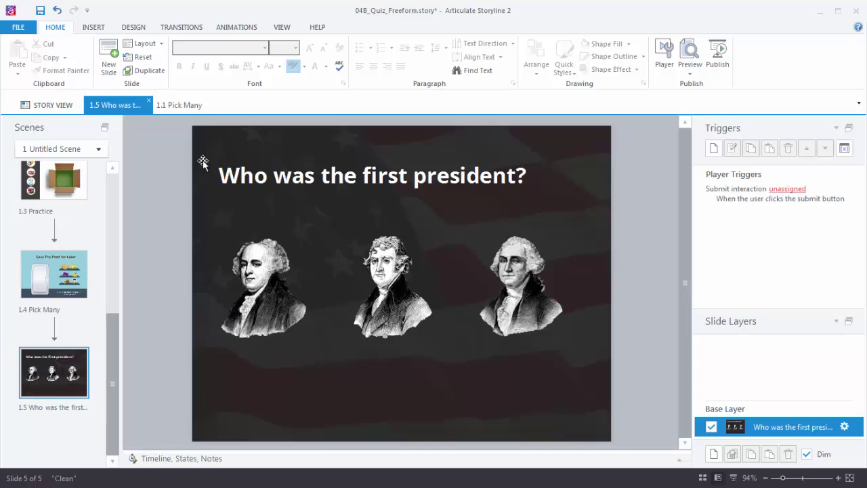
{"action": "left_click", "coordinate": [93, 27]}
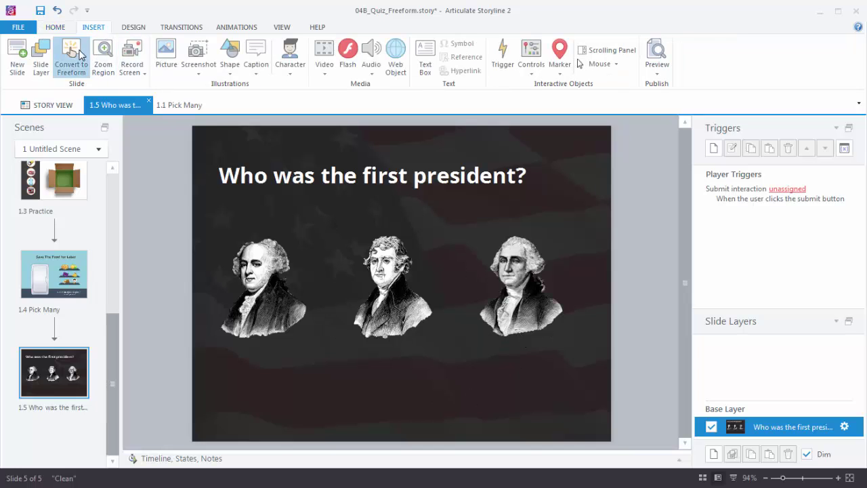
Convert the presidents slide to a freeform Pick One question
{"action": "left_click", "coordinate": [71, 54]}
{"action": "left_click", "coordinate": [361, 163]}
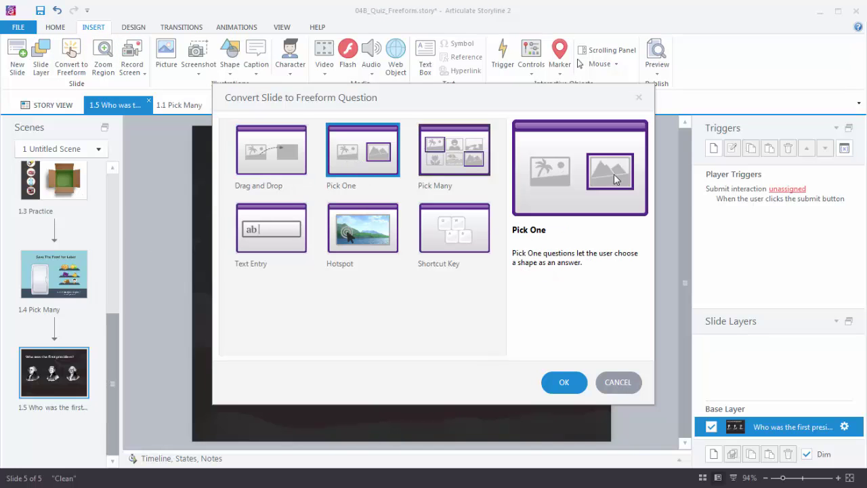
{"action": "left_click", "coordinate": [568, 385]}
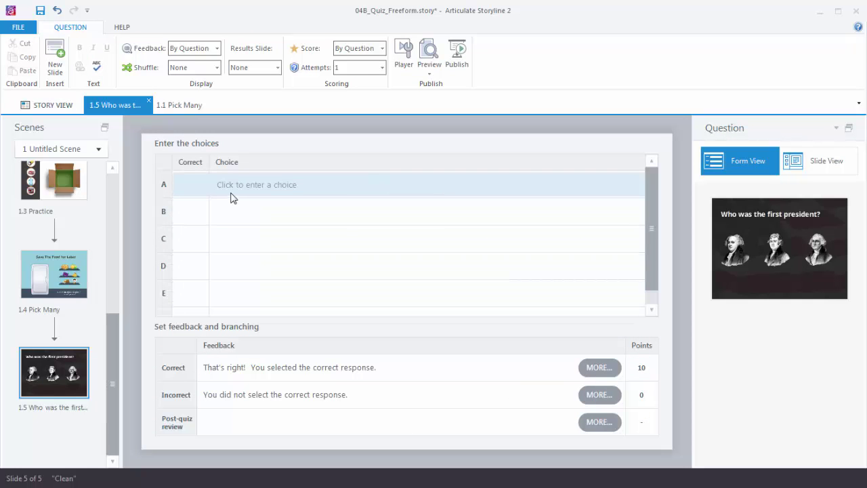
Assign Adams, Jefferson and Washington to choices A–C and mark Washington correct
{"action": "left_click", "coordinate": [235, 190]}
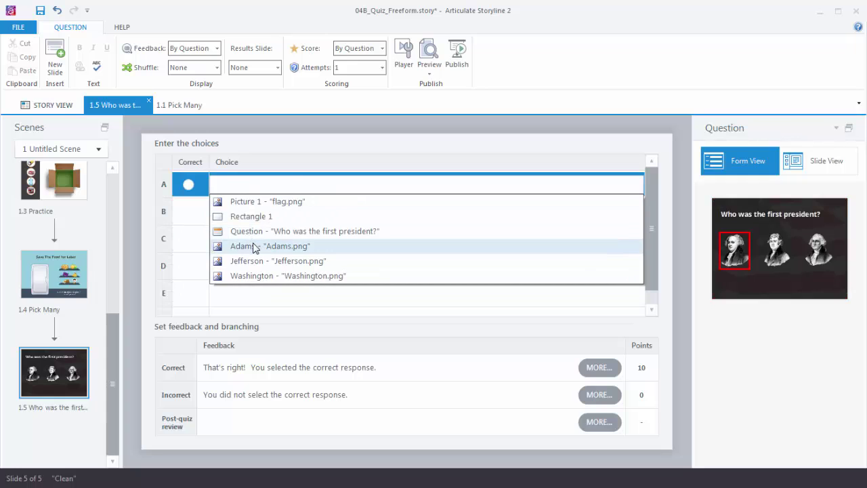
{"action": "left_click", "coordinate": [253, 246]}
{"action": "left_click", "coordinate": [245, 216]}
{"action": "left_click", "coordinate": [248, 278]}
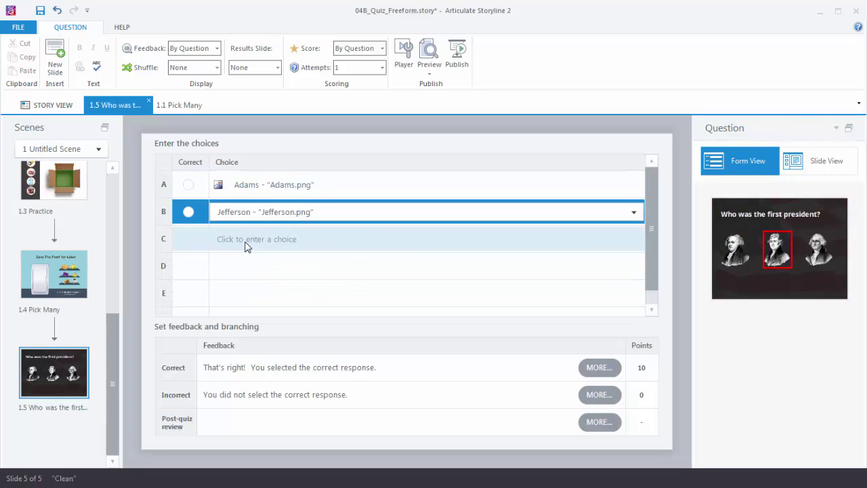
{"action": "left_click", "coordinate": [246, 246]}
{"action": "left_click", "coordinate": [247, 303]}
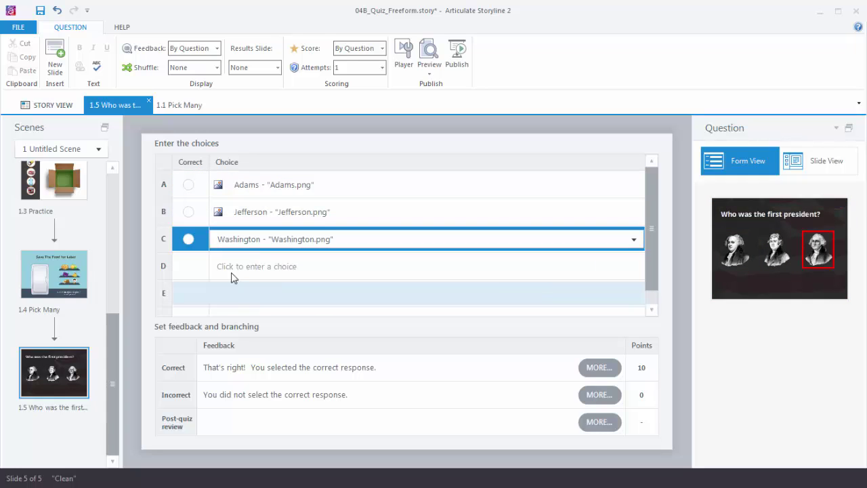
{"action": "left_click", "coordinate": [521, 246]}
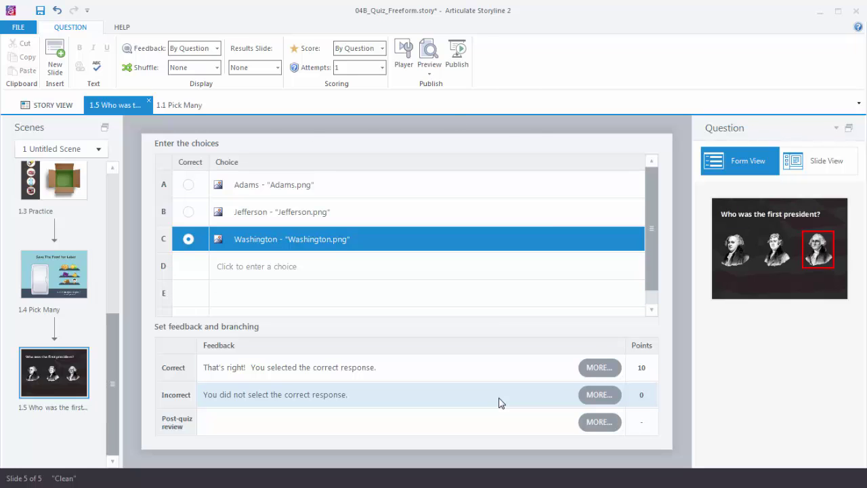
{"action": "left_click", "coordinate": [430, 72]}
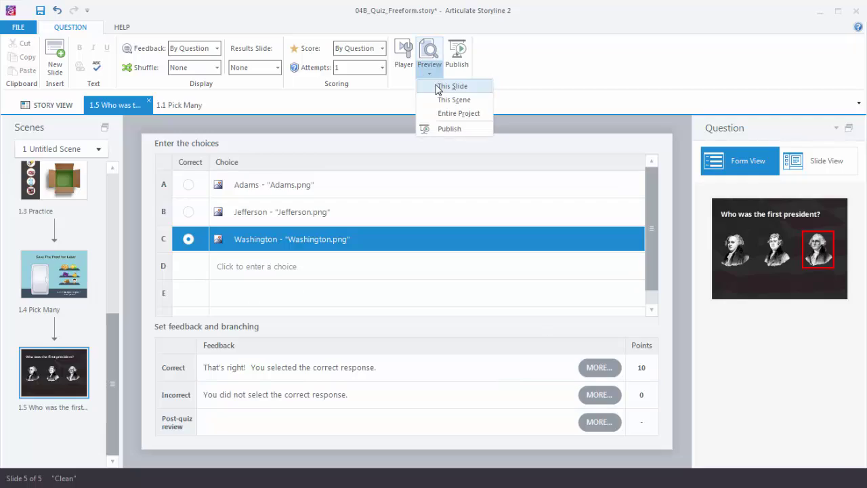
Preview the presidents slide and pick Jefferson, then Washington, to check single selection
{"action": "left_click", "coordinate": [436, 86]}
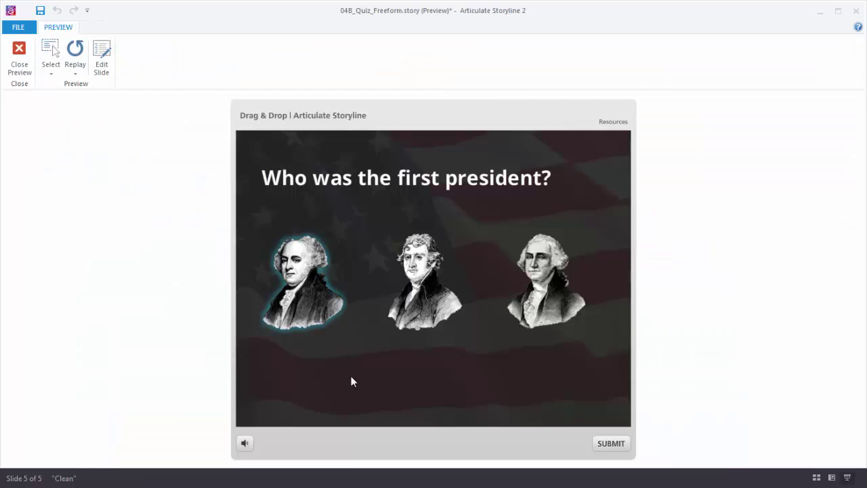
{"action": "left_click", "coordinate": [431, 295]}
{"action": "left_click", "coordinate": [532, 285]}
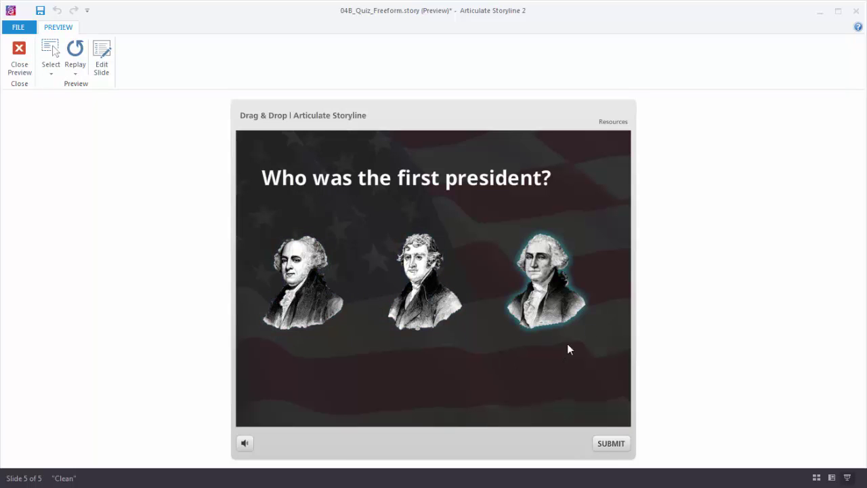